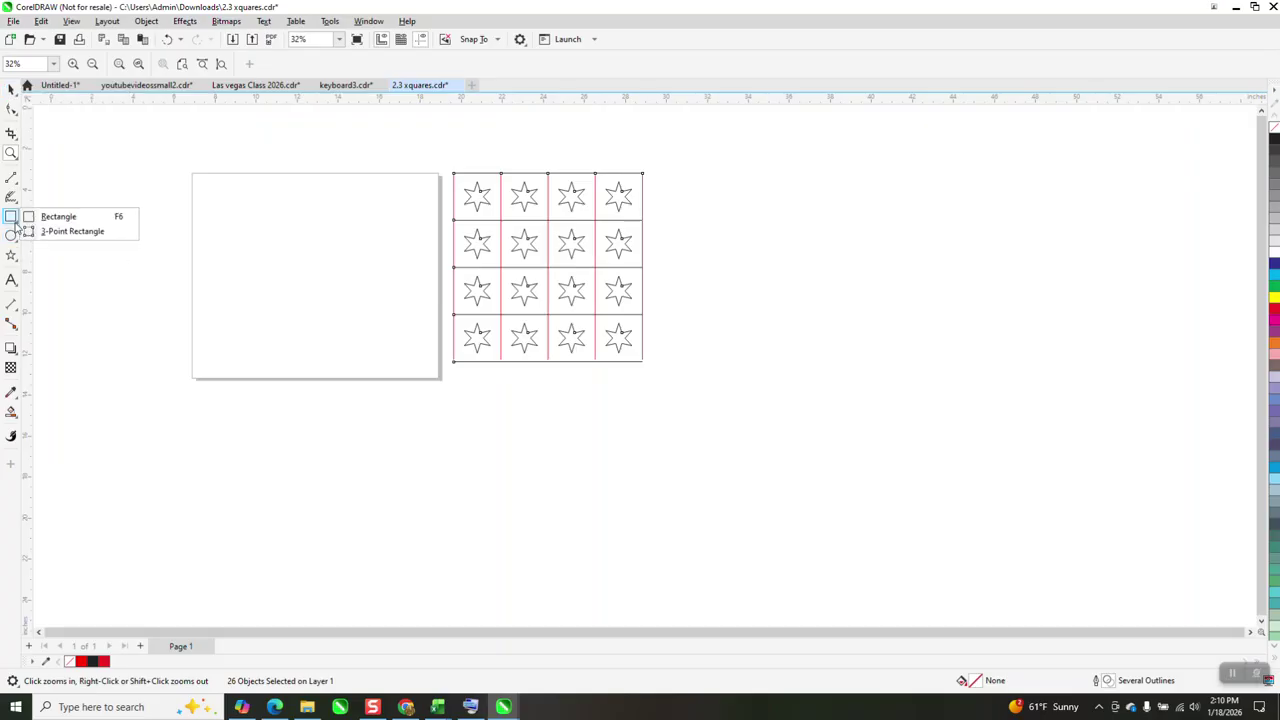
# Step: Draw a square near the blank page's upper-left corner and set its width and height to 2.3 inches
pyautogui.click(52, 217)
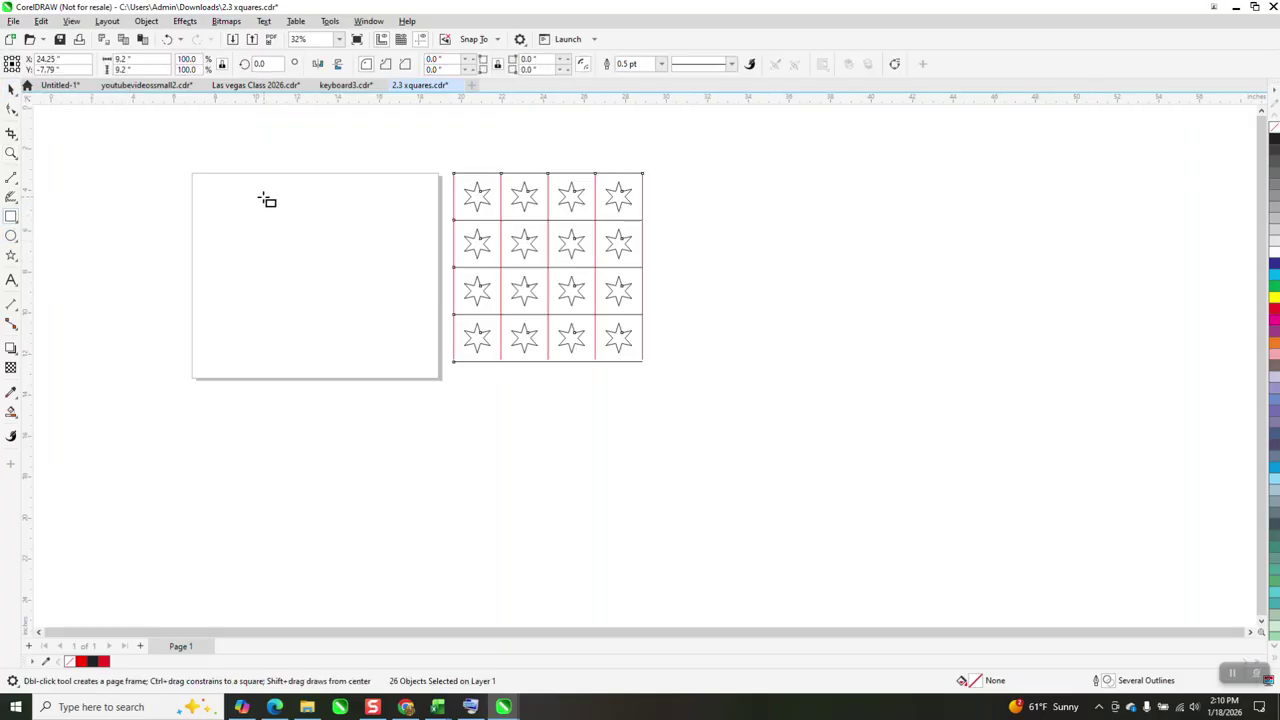
pyautogui.moveTo(229, 183); pyautogui.dragTo(220, 221)
pyautogui.doubleClick(128, 70)
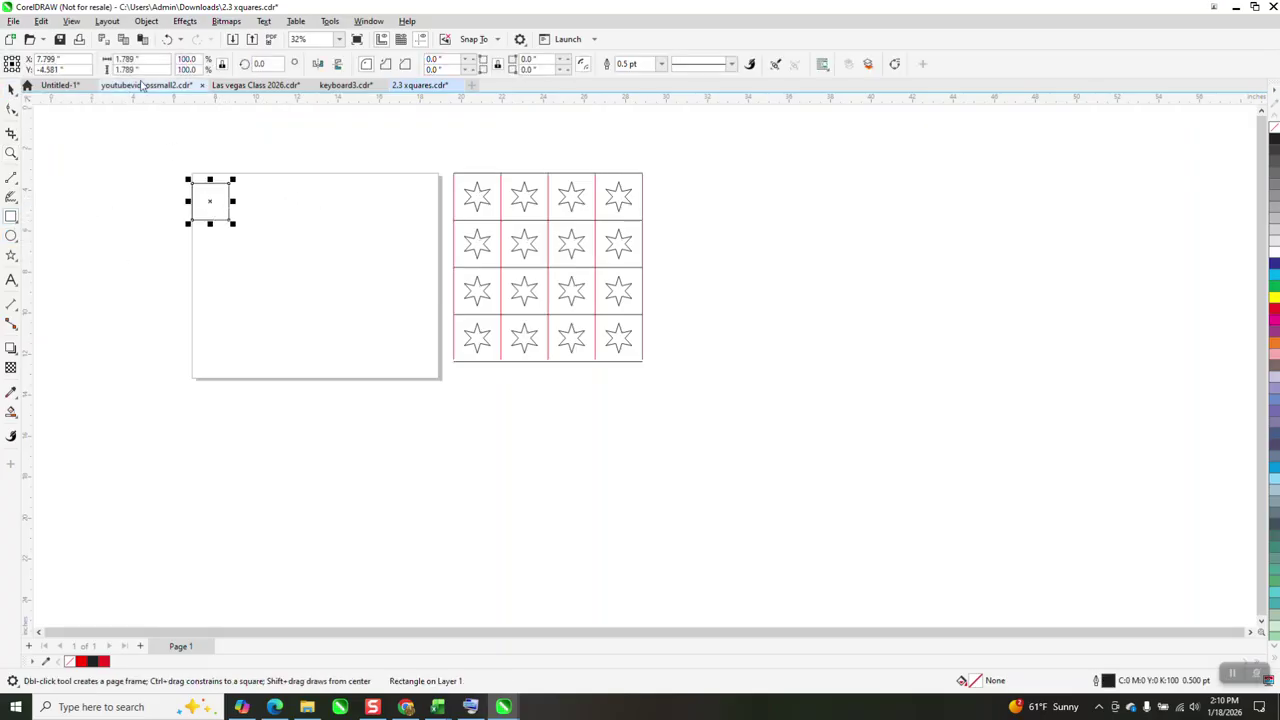
pyautogui.write('2.3')
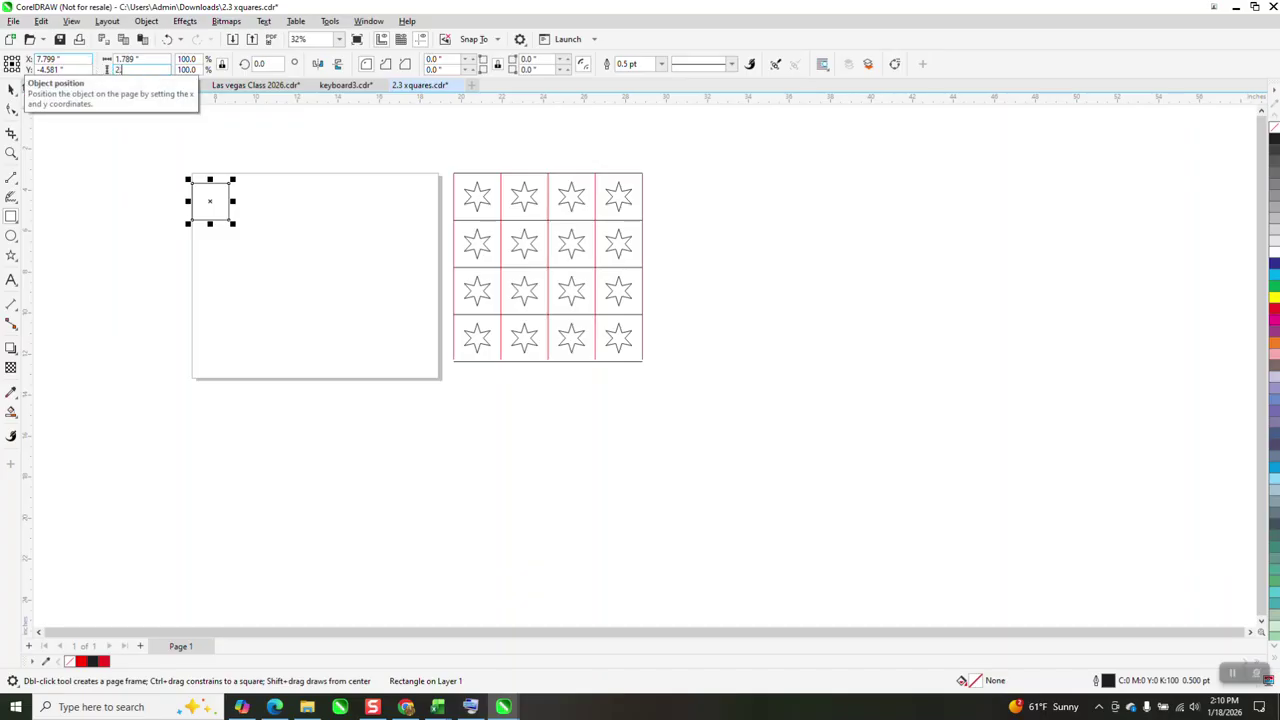
pyautogui.press('Return')
# Step: Move the square just inside the page's upper-left corner and round all its corners to a 0.125-inch radius
pyautogui.click(11, 88)
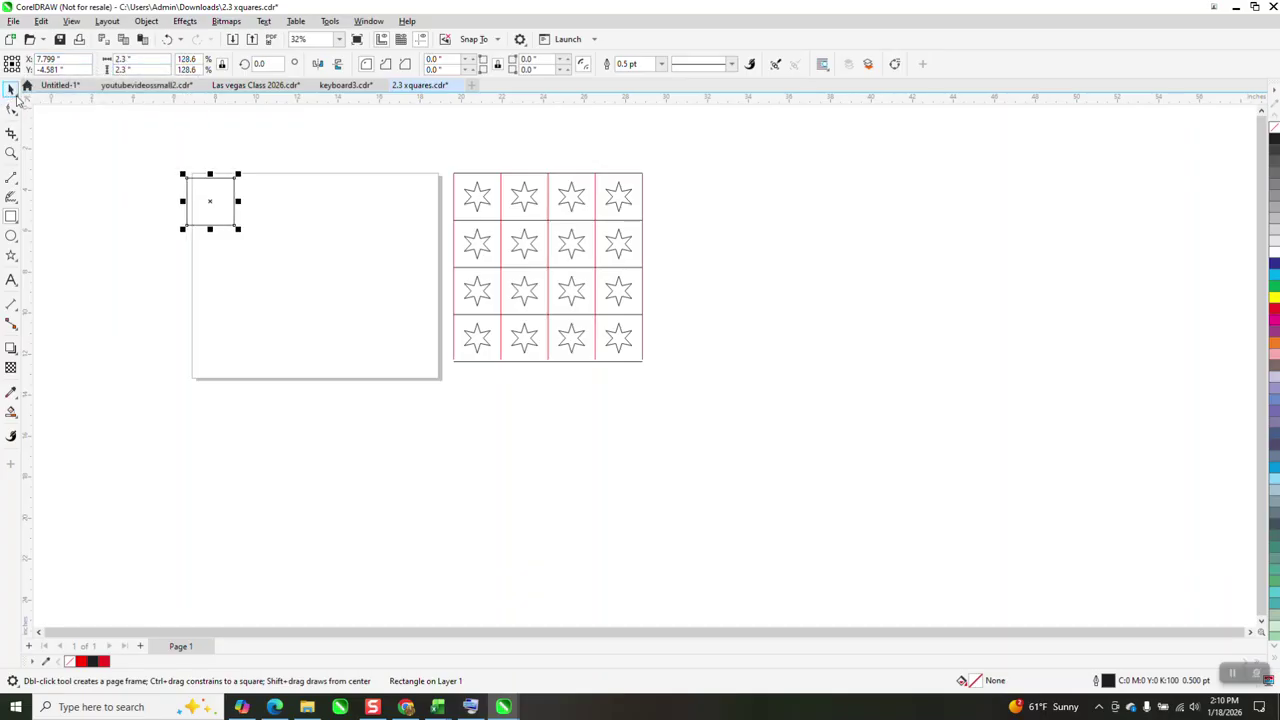
pyautogui.moveTo(213, 204); pyautogui.dragTo(223, 201)
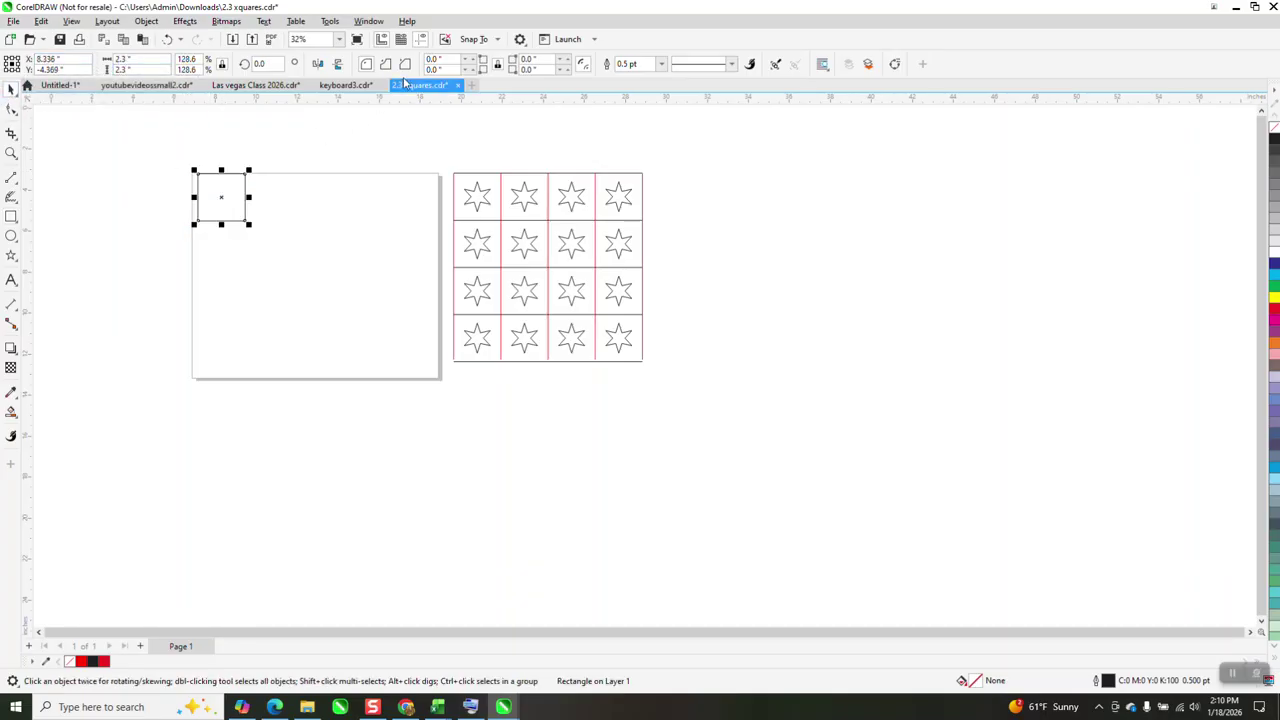
pyautogui.click(433, 59)
pyautogui.press('BackSpace')
pyautogui.write('.125')
pyautogui.press('Return')
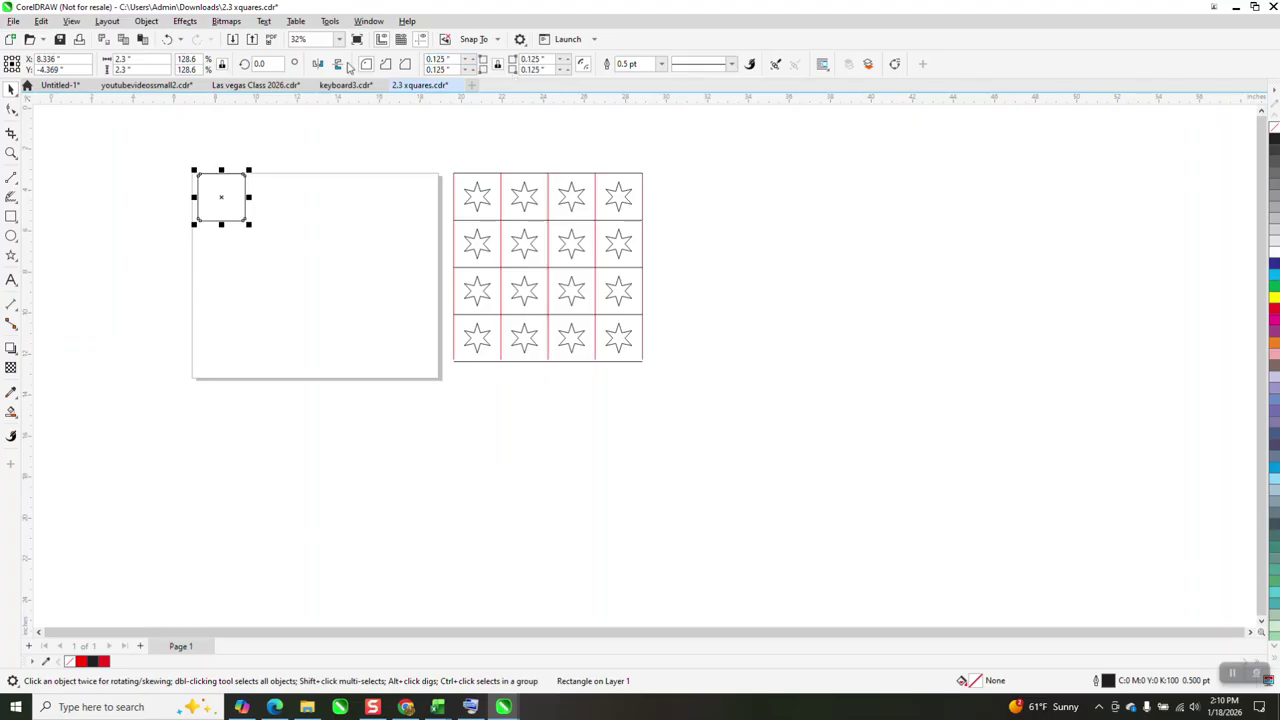
# Step: Reposition the rounded square closer to the page's left edge, just below the top edge, and convert it to curves
pyautogui.click(11, 152)
pyautogui.moveTo(143, 158); pyautogui.dragTo(371, 286)
pyautogui.rightClick(371, 286)
pyautogui.click(11, 88)
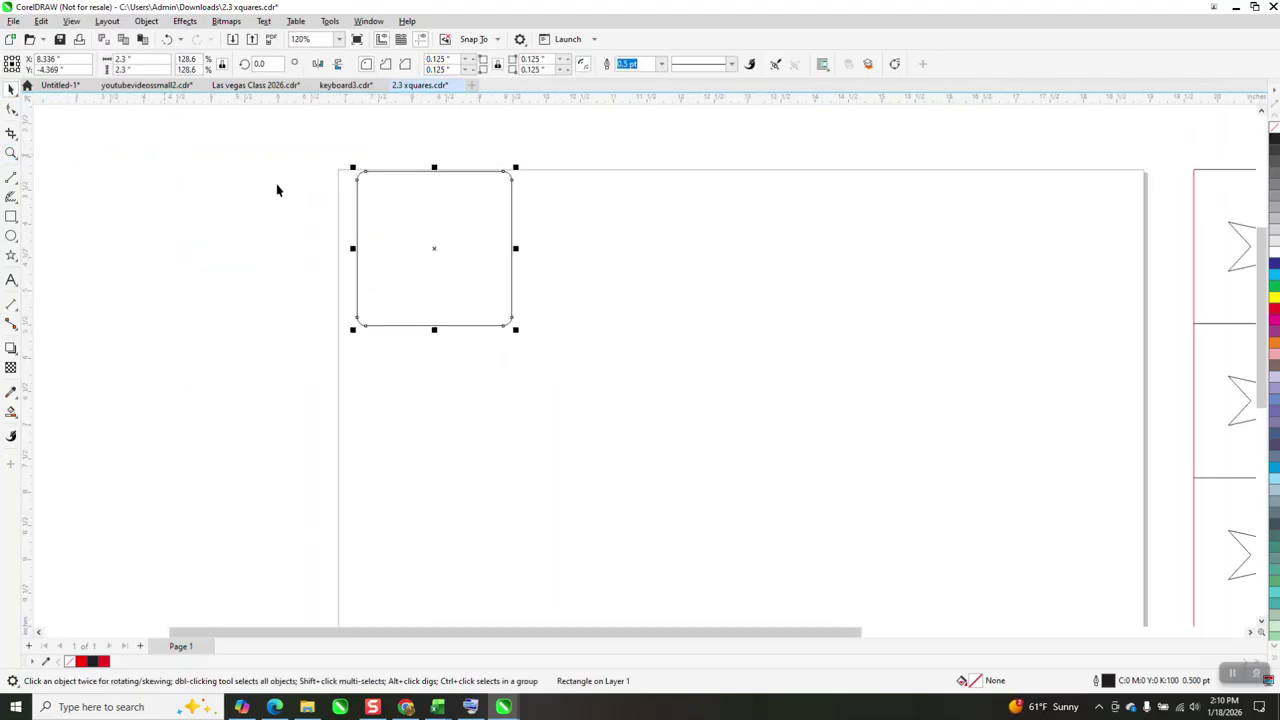
pyautogui.moveTo(434, 249); pyautogui.dragTo(426, 262)
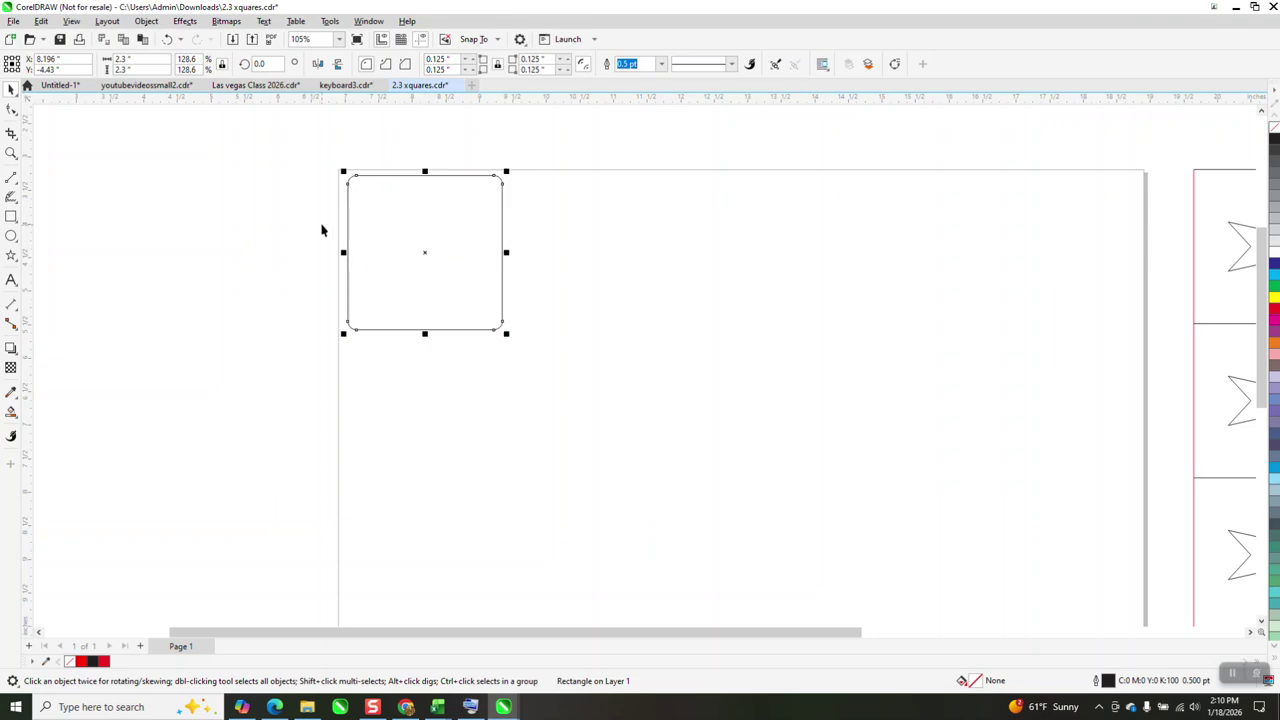
pyautogui.click(148, 21)
pyautogui.click(205, 368)
# Step: Break the curve apart at the two nodes where the bottom side meets the rounded corners
pyautogui.click(12, 109)
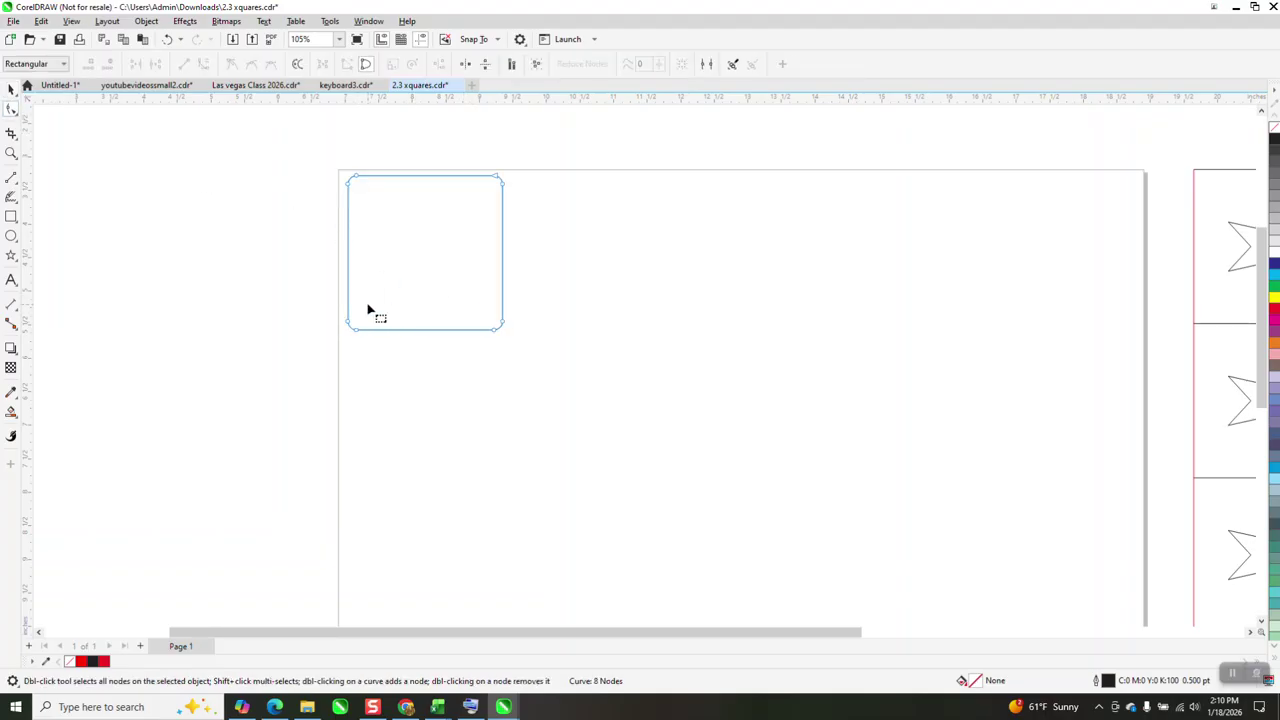
pyautogui.moveTo(369, 310); pyautogui.dragTo(355, 350)
pyautogui.rightClick(357, 336)
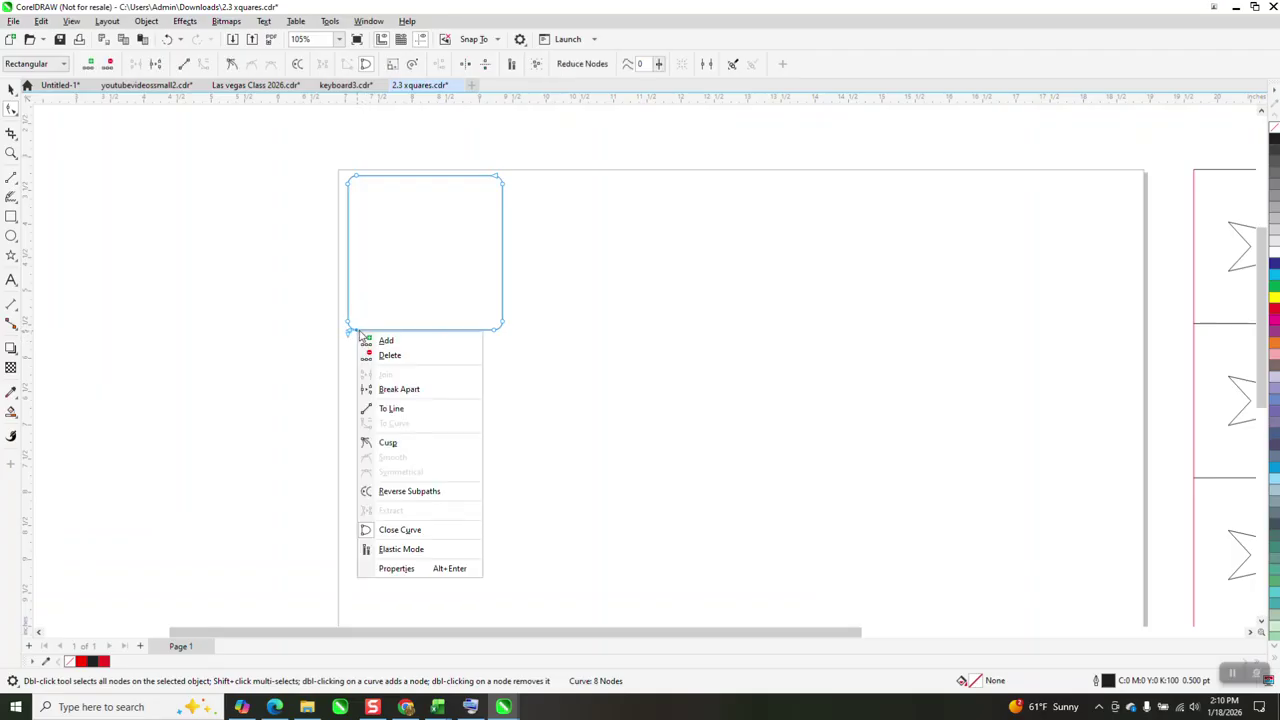
pyautogui.click(428, 387)
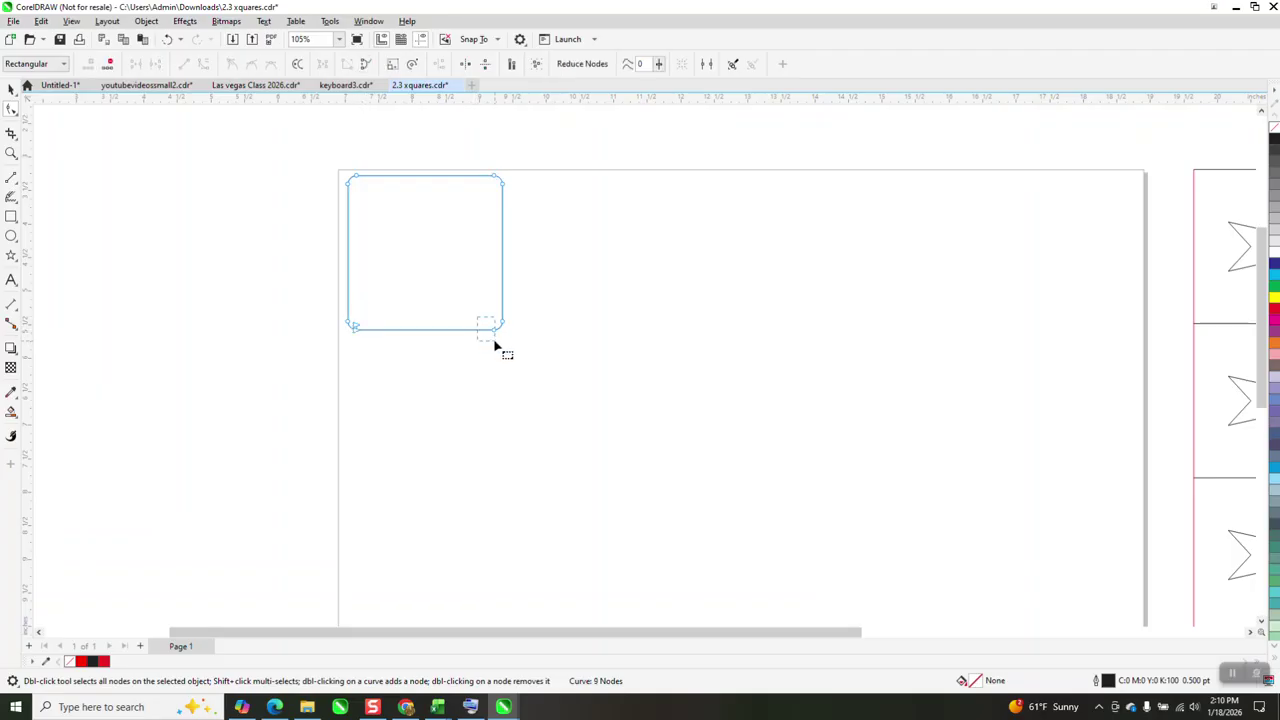
pyautogui.rightClick(495, 334)
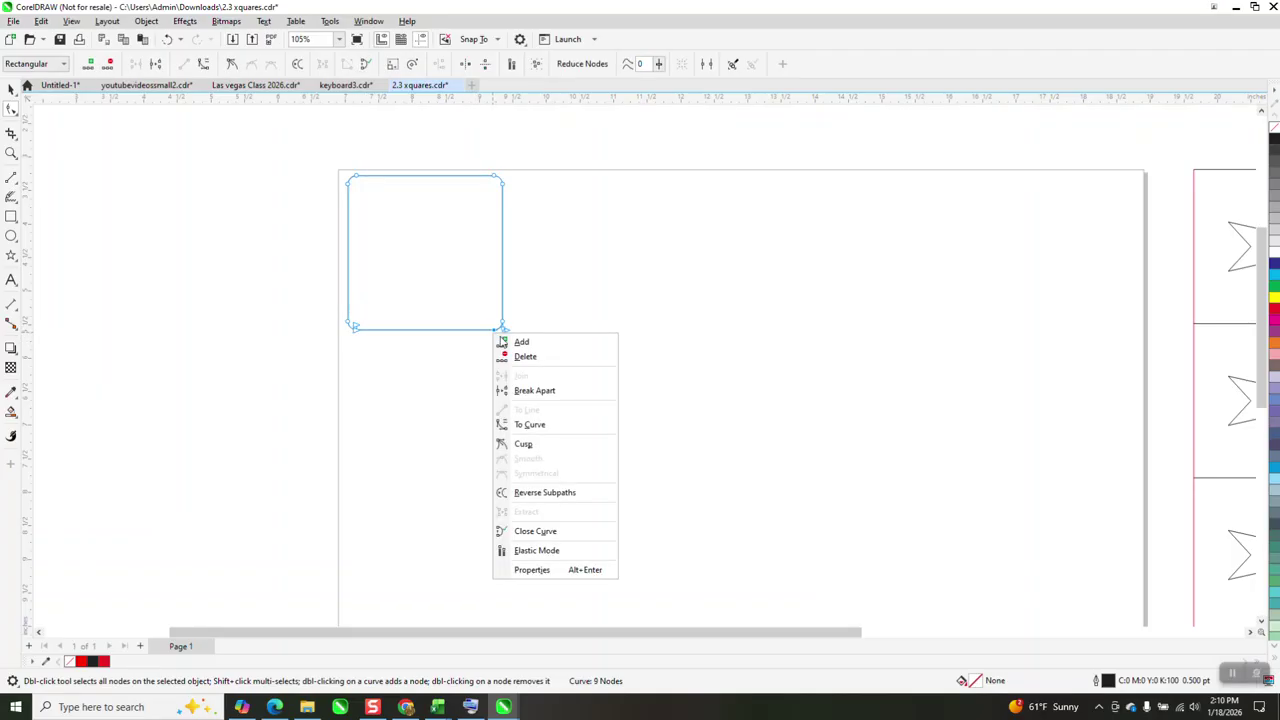
pyautogui.click(533, 391)
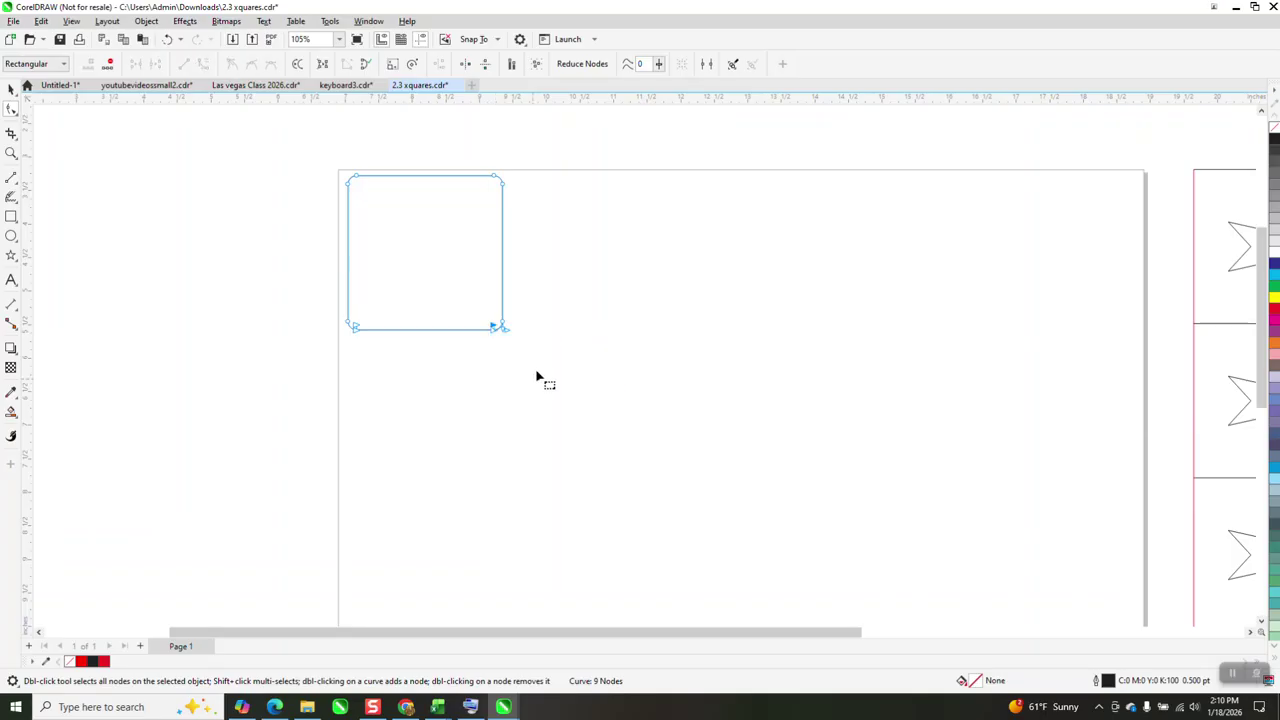
# Step: Break the curve apart at the upper and lower nodes of the square's right side
pyautogui.click(505, 195)
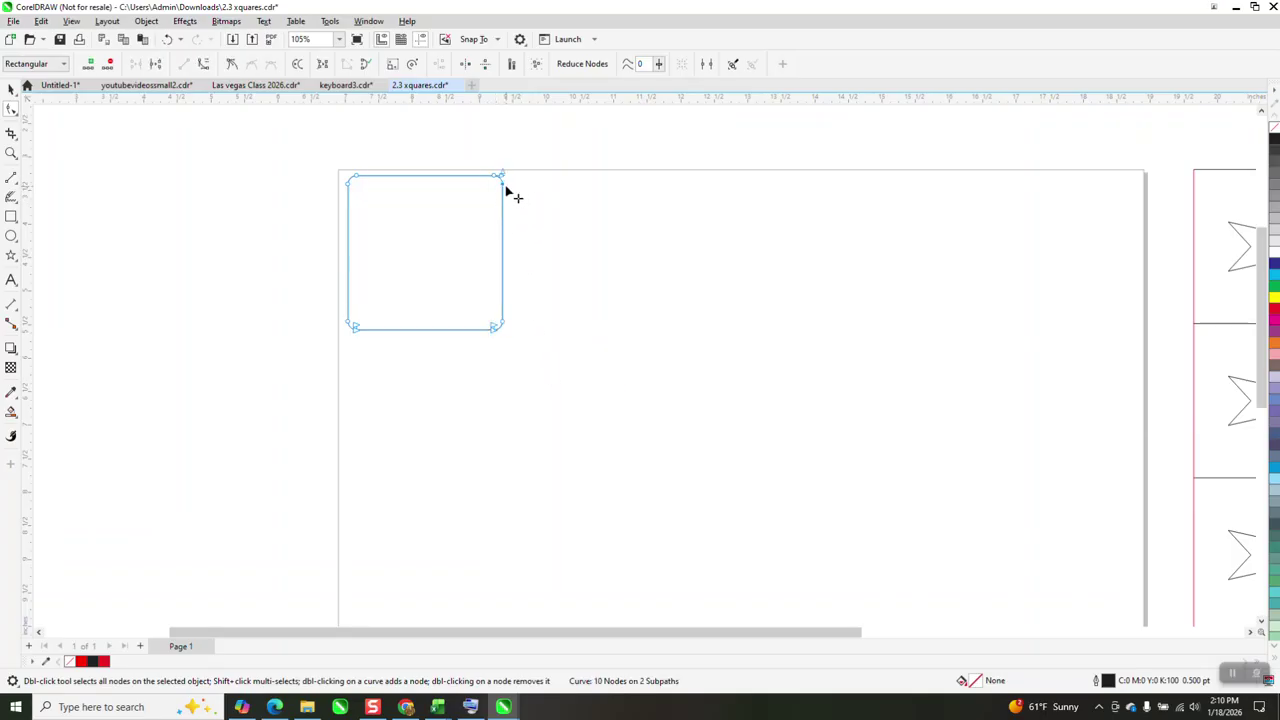
pyautogui.rightClick(505, 195)
pyautogui.click(553, 245)
pyautogui.click(502, 328)
pyautogui.rightClick(502, 328)
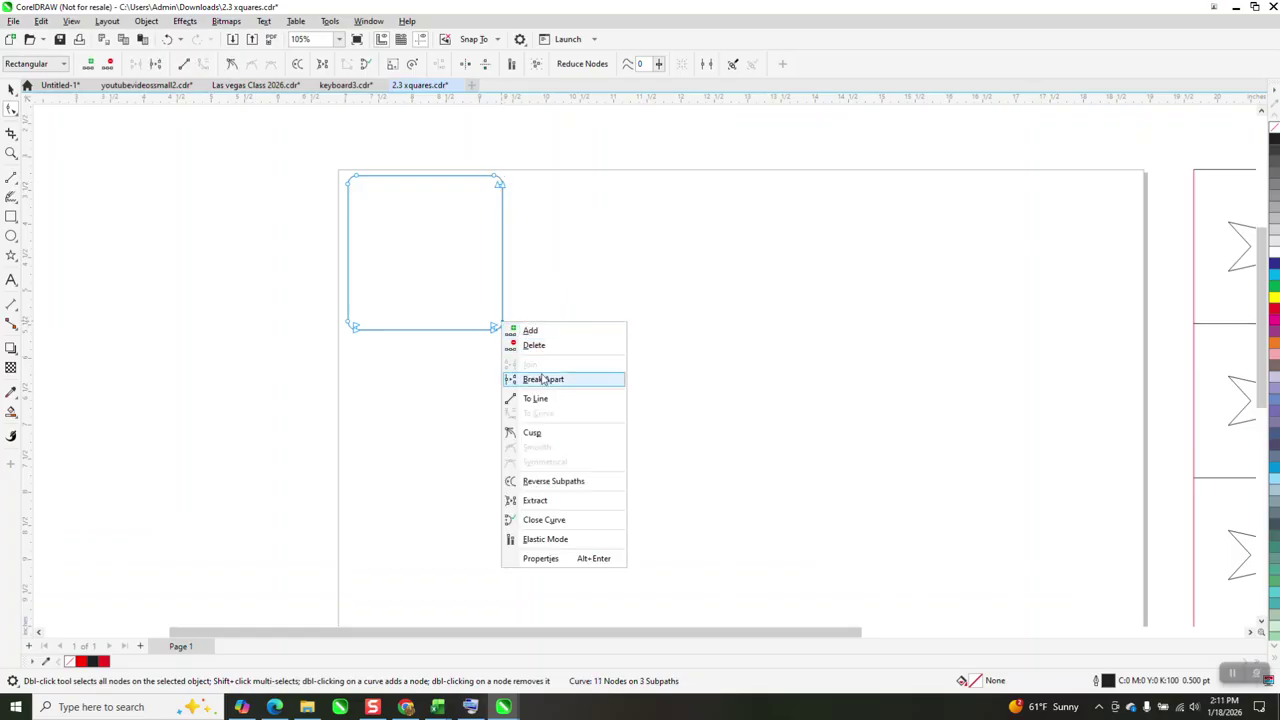
pyautogui.click(543, 377)
# Step: Break the square's curve apart into separate objects and select its right side as an individual line
pyautogui.click(11, 88)
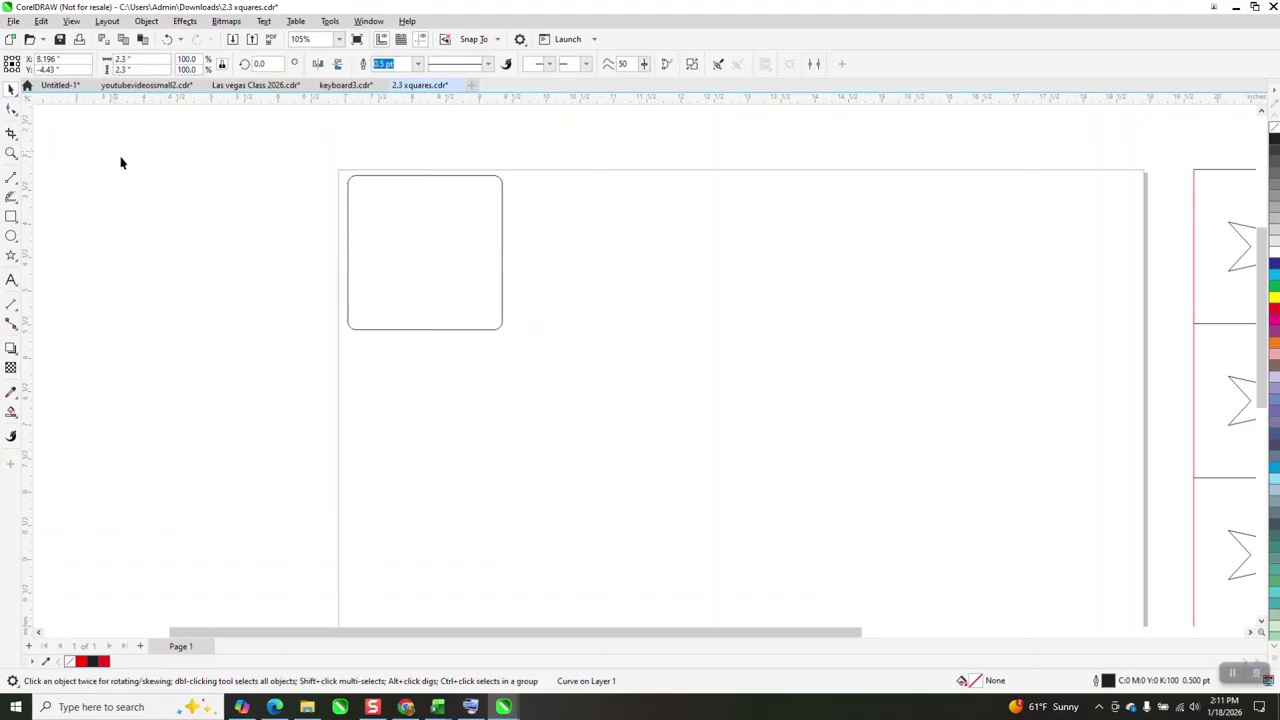
pyautogui.click(427, 330)
pyautogui.click(146, 21)
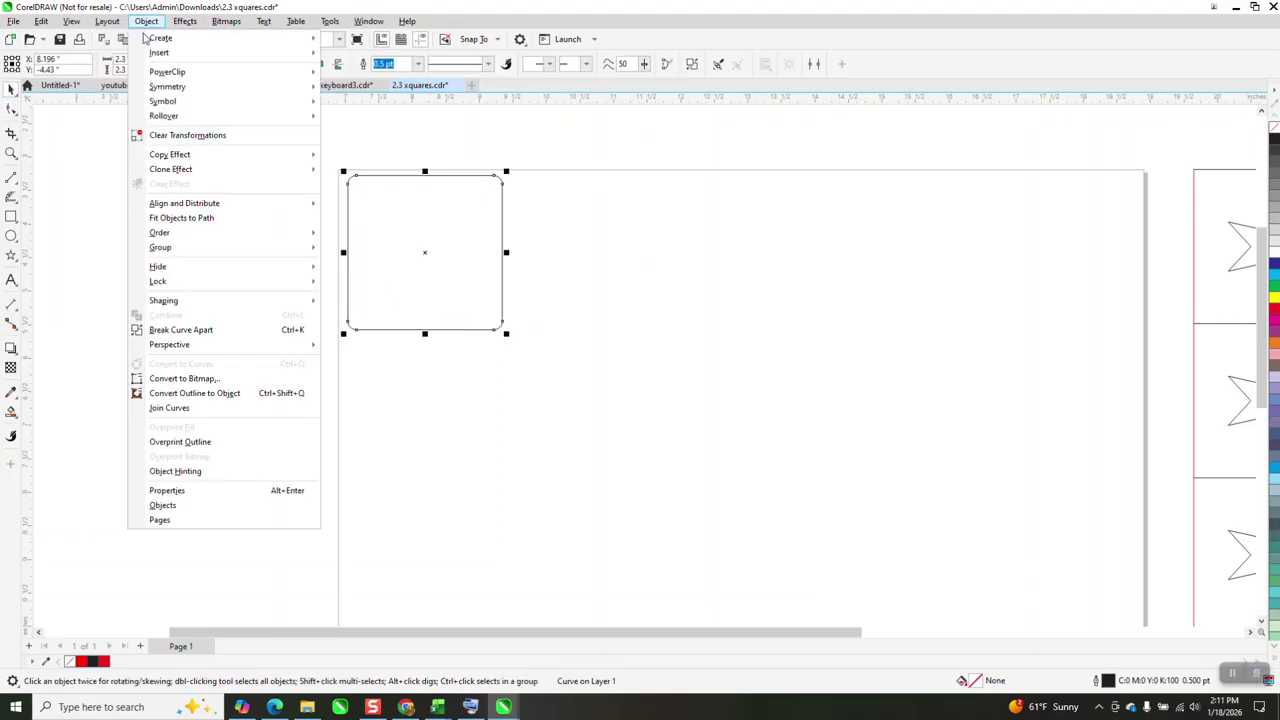
pyautogui.click(208, 332)
pyautogui.click(214, 312)
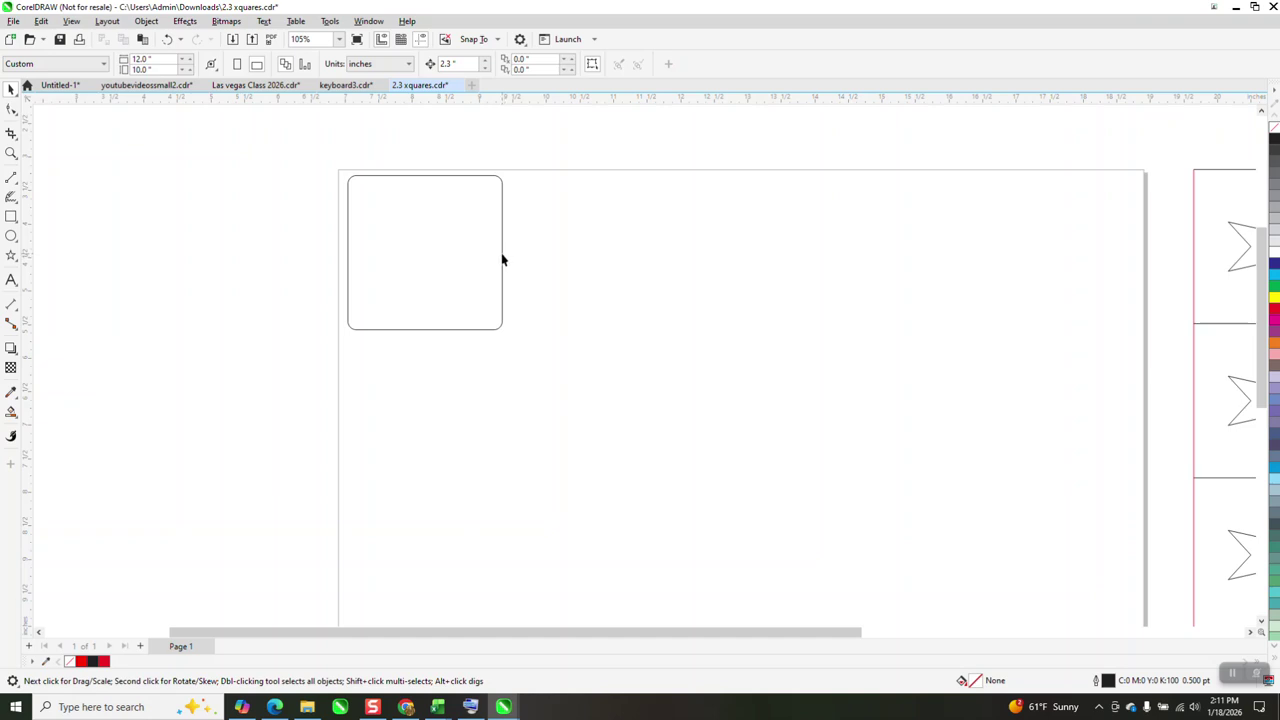
pyautogui.click(502, 260)
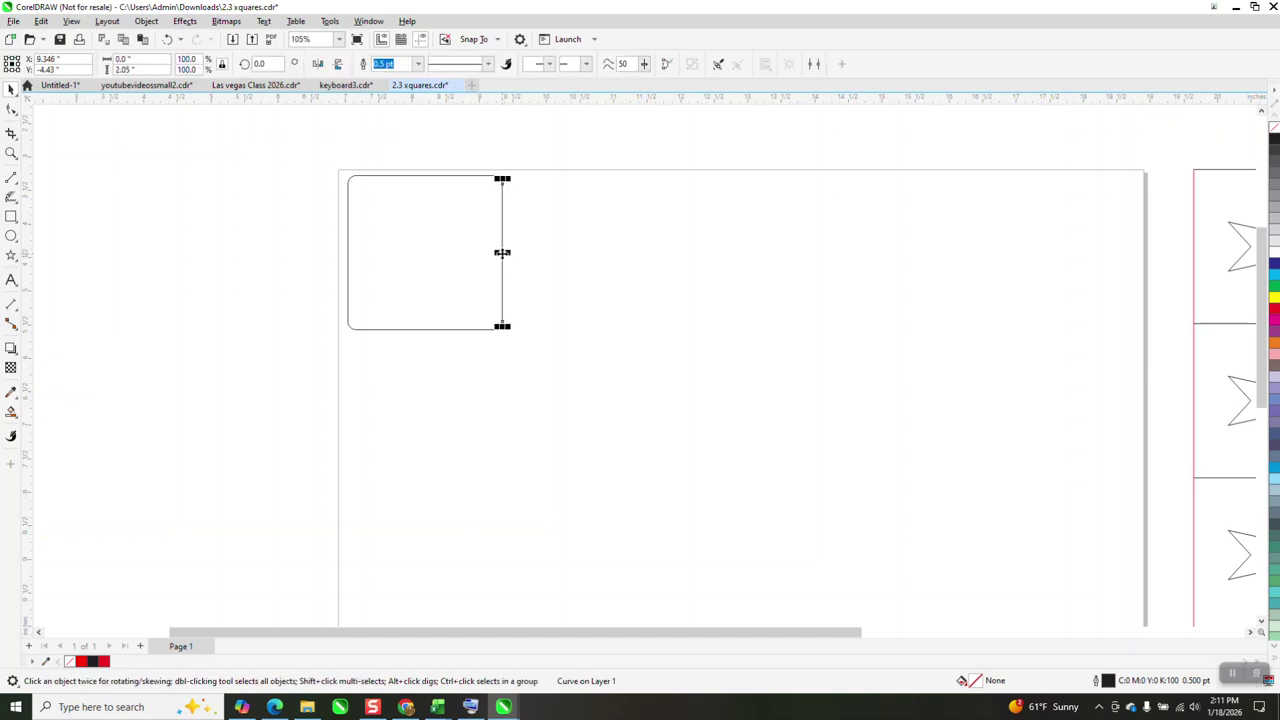
# Step: Smart-fill the square to create a closed copy, shift it four square widths right, and give it no fill and a black outline
pyautogui.click(11, 411)
pyautogui.click(400, 282)
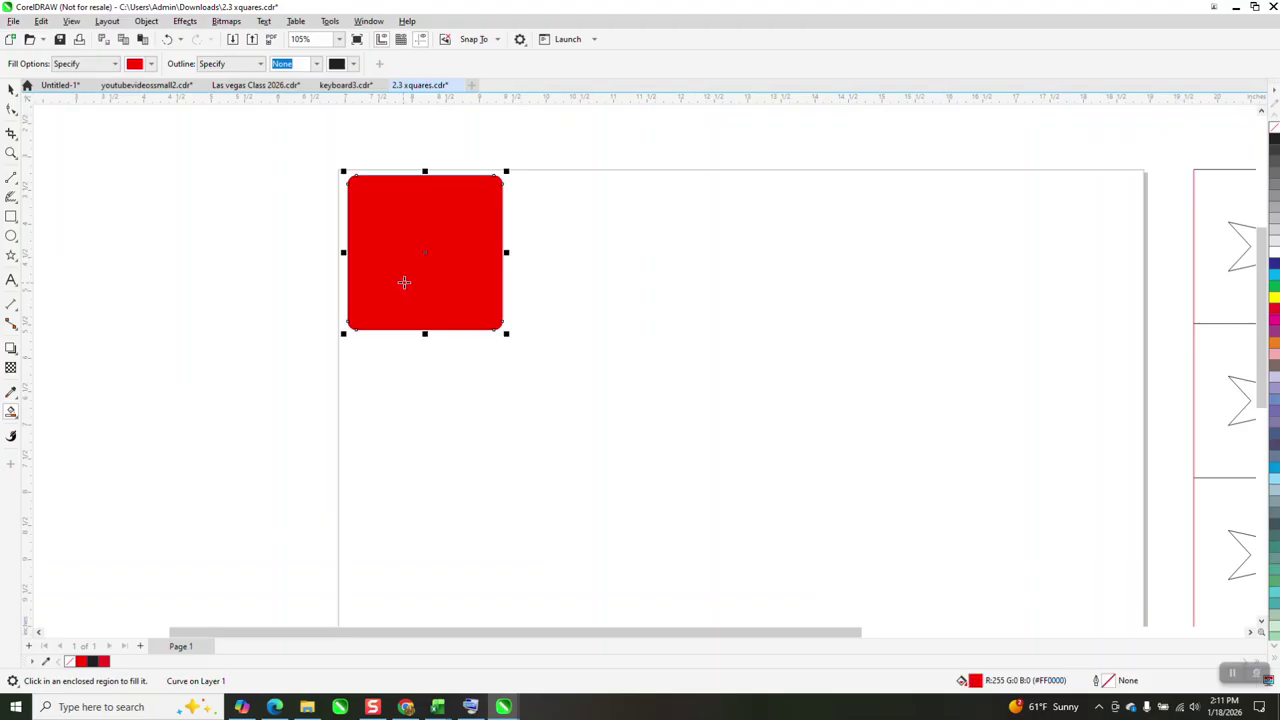
pyautogui.press('Right')
pyautogui.press('Right')
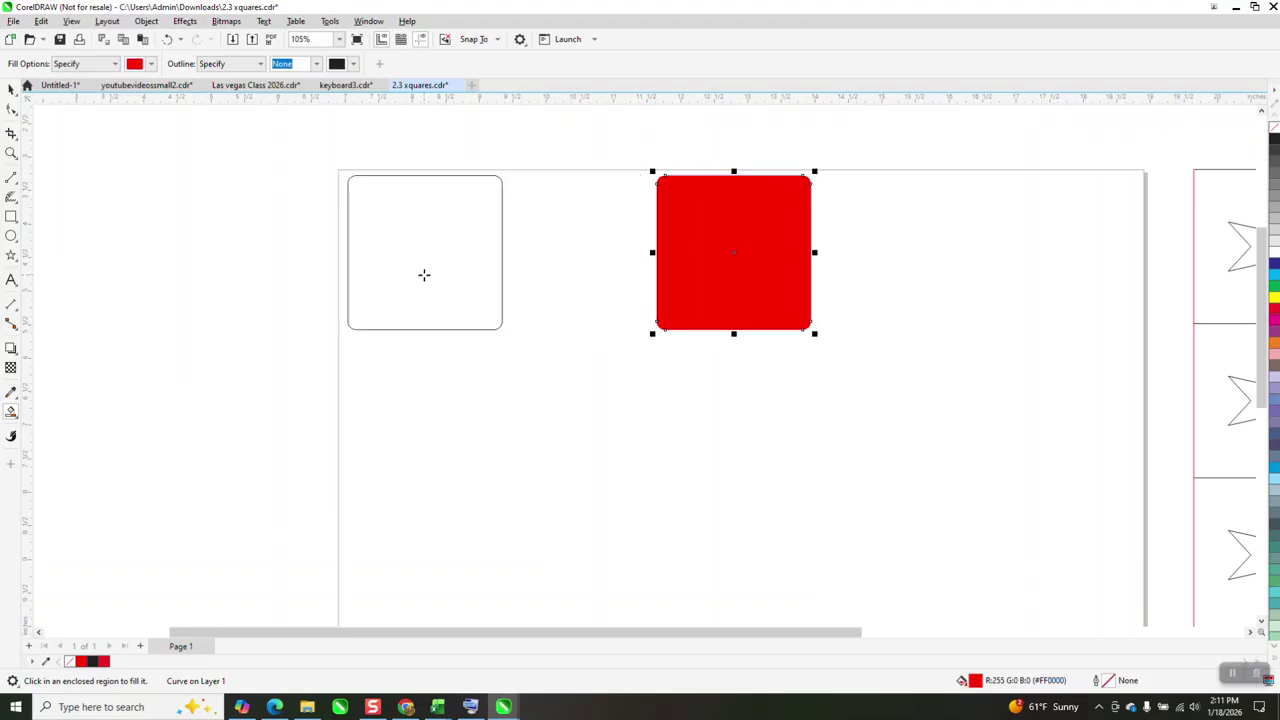
pyautogui.press('Right')
pyautogui.press('Right')
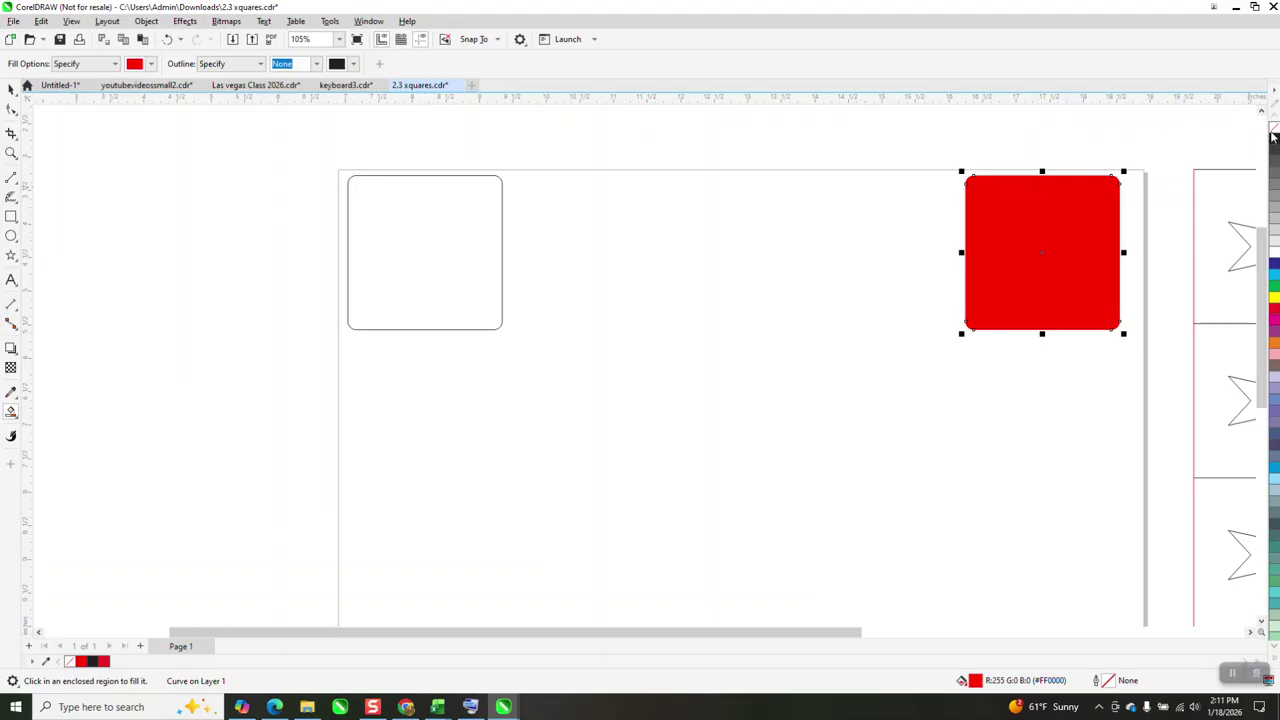
pyautogui.click(1271, 132)
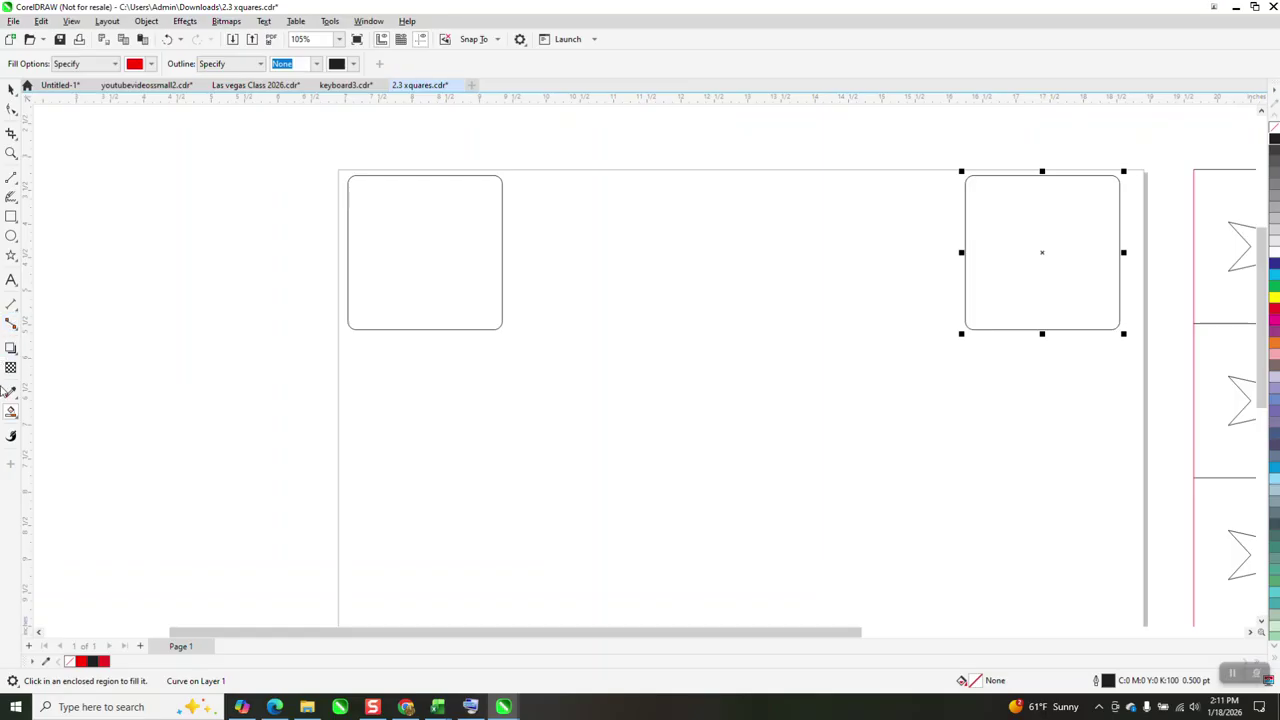
# Step: Smart-fill the original square again, shift the copy two square heights down, and give it no fill and a black outline
pyautogui.click(418, 263)
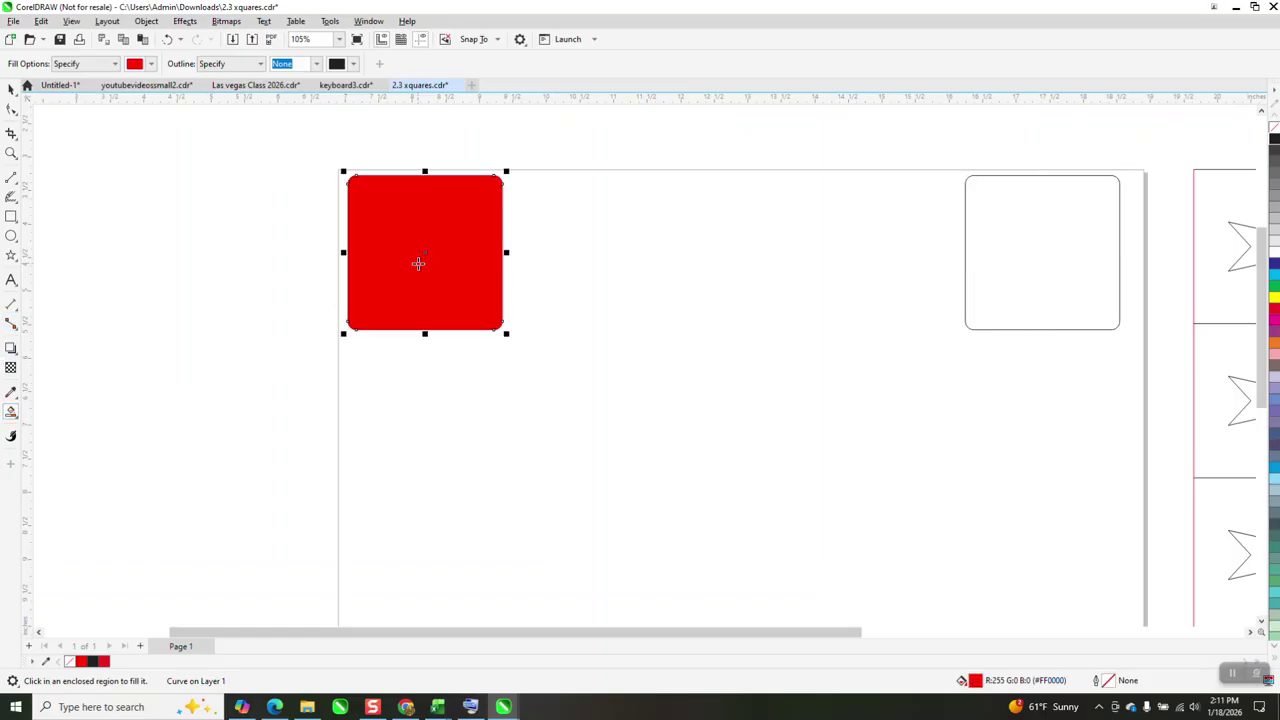
pyautogui.press('Down')
pyautogui.press('Down')
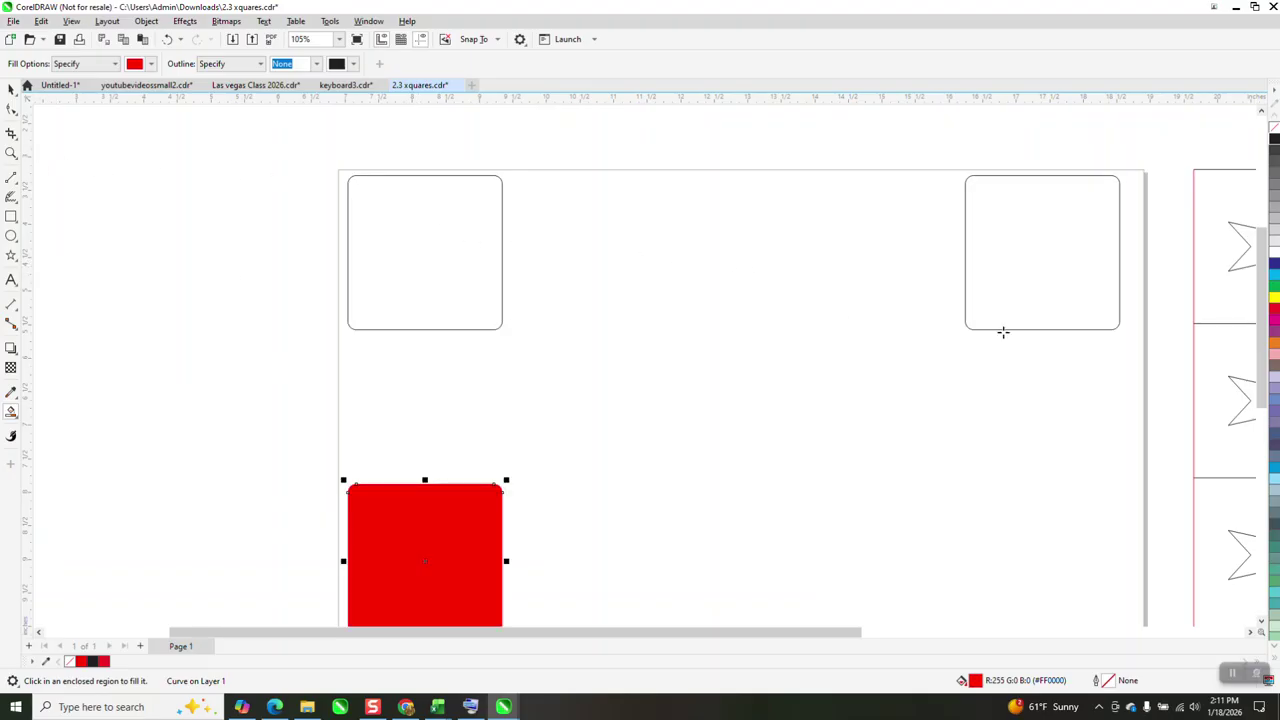
pyautogui.click(1273, 136)
pyautogui.rightClick(1273, 142)
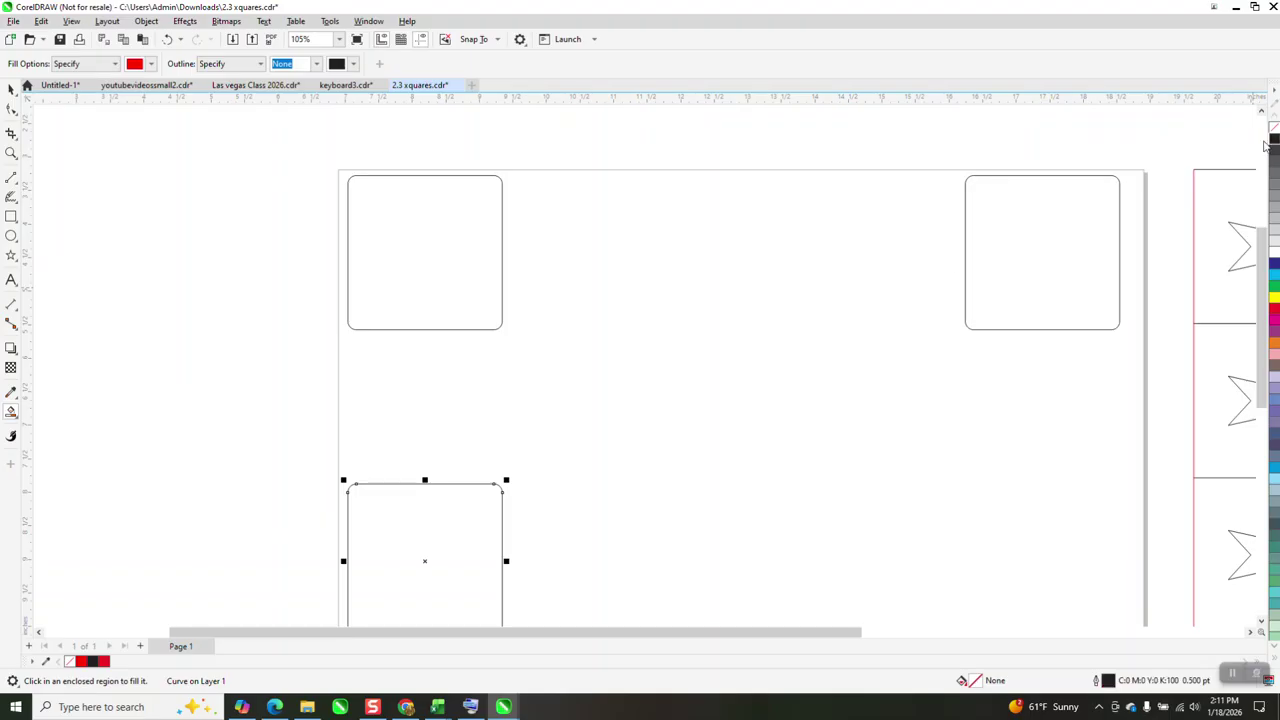
# Step: Delete the bottom and right side lines of the original square, keeping its rounded corners
pyautogui.click(11, 89)
pyautogui.click(445, 330)
pyautogui.press('Delete')
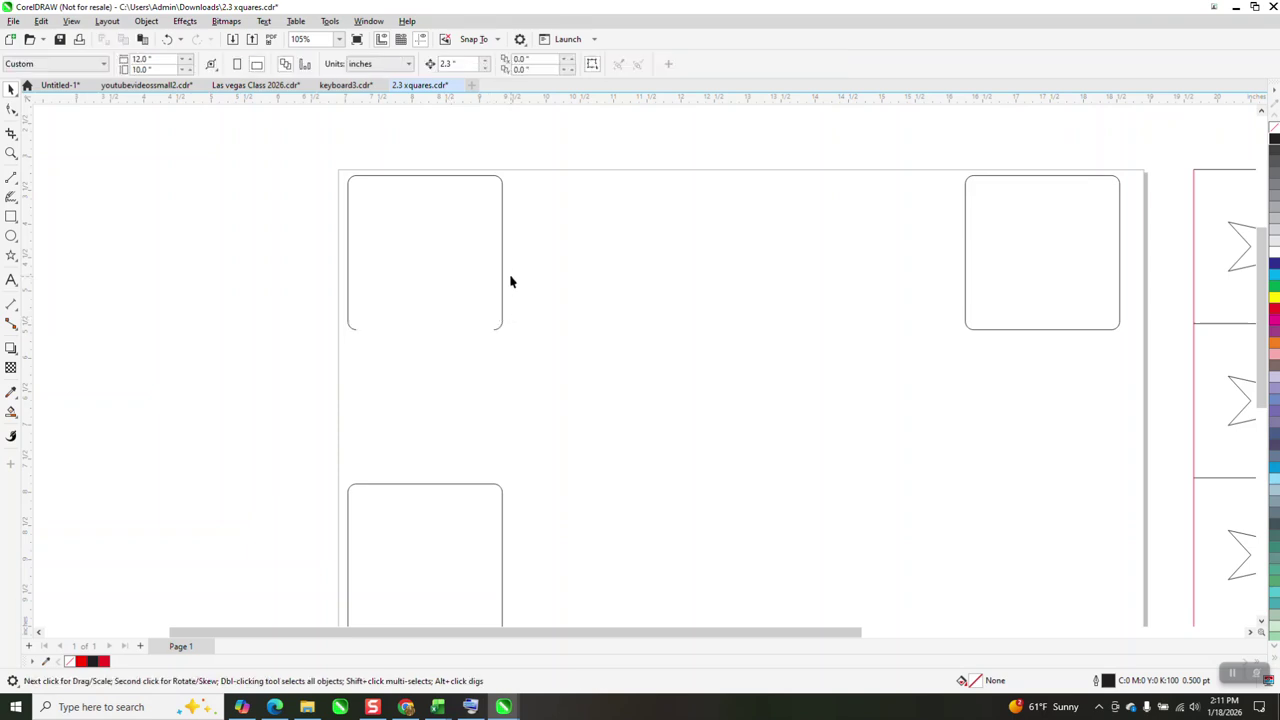
pyautogui.click(502, 268)
pyautogui.press('Delete')
# Step: Group the original square's remaining segments and duplicate the group three times to the right at 2.3-inch spacing
pyautogui.moveTo(603, 382); pyautogui.dragTo(603, 385)
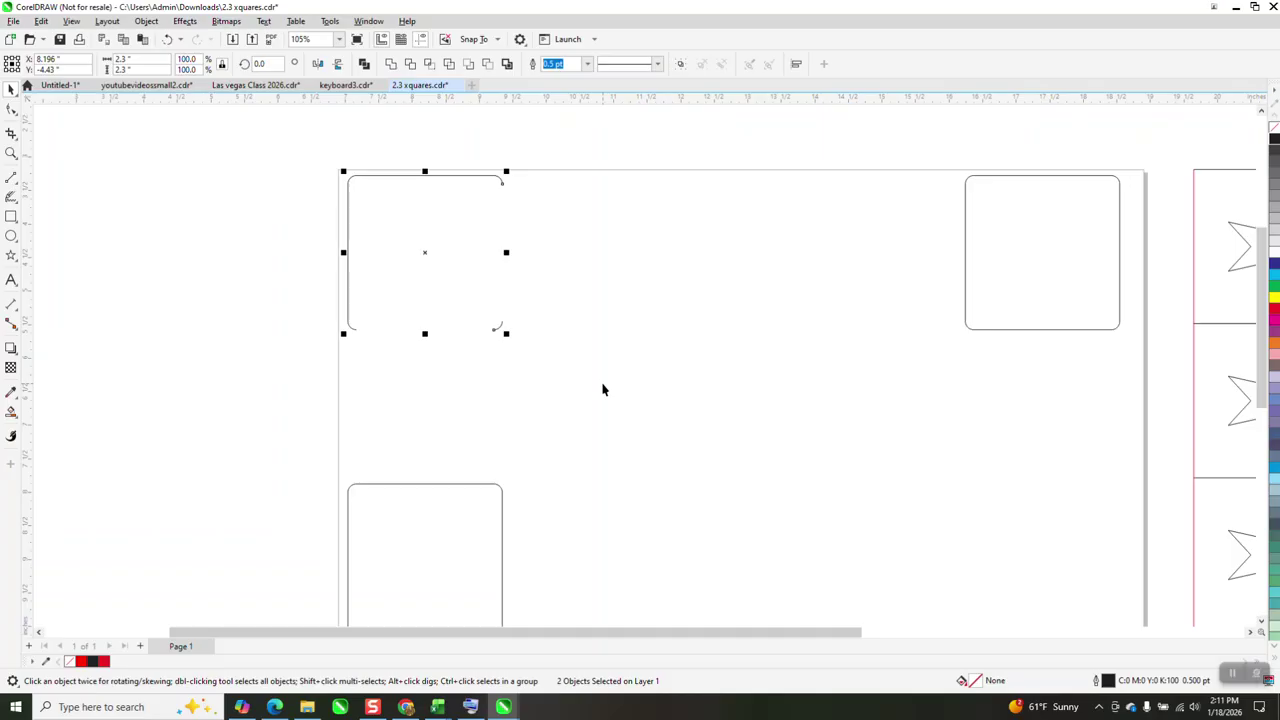
pyautogui.hotkey('ctrl', 'g')
pyautogui.hotkey('ctrl', 'd')
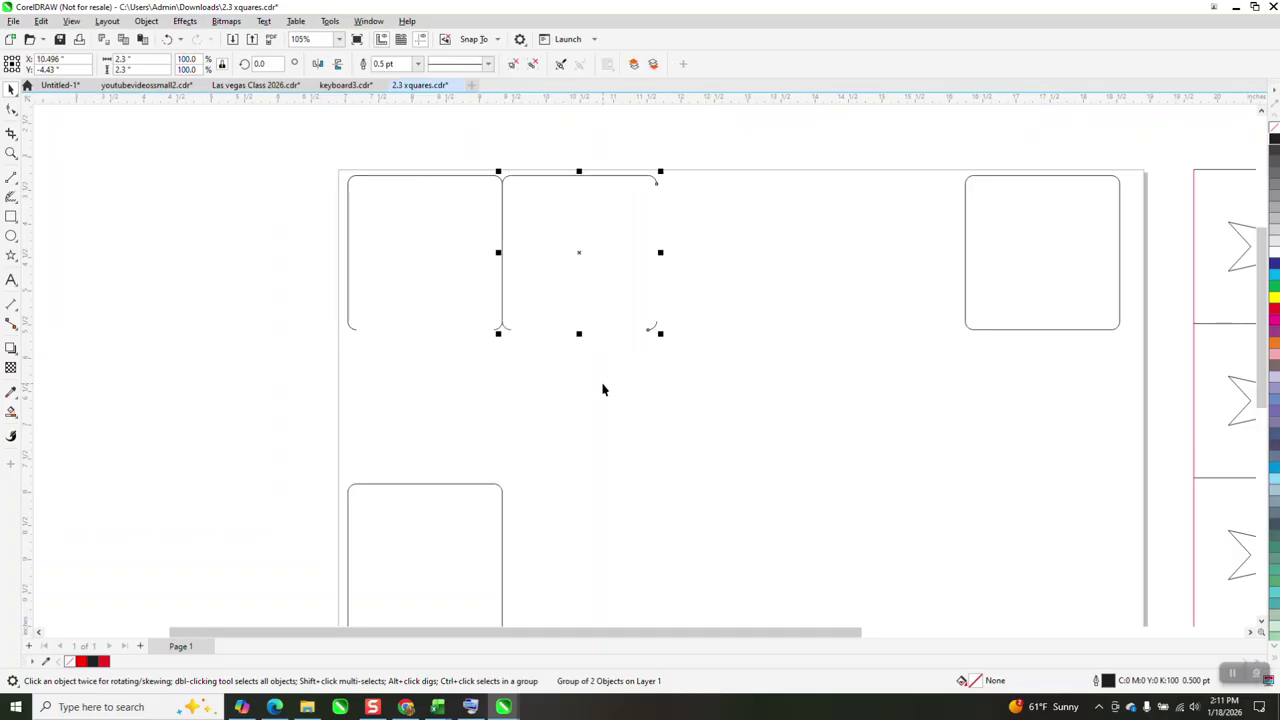
pyautogui.hotkey('ctrl', 'd')
pyautogui.hotkey('ctrl', 'd')
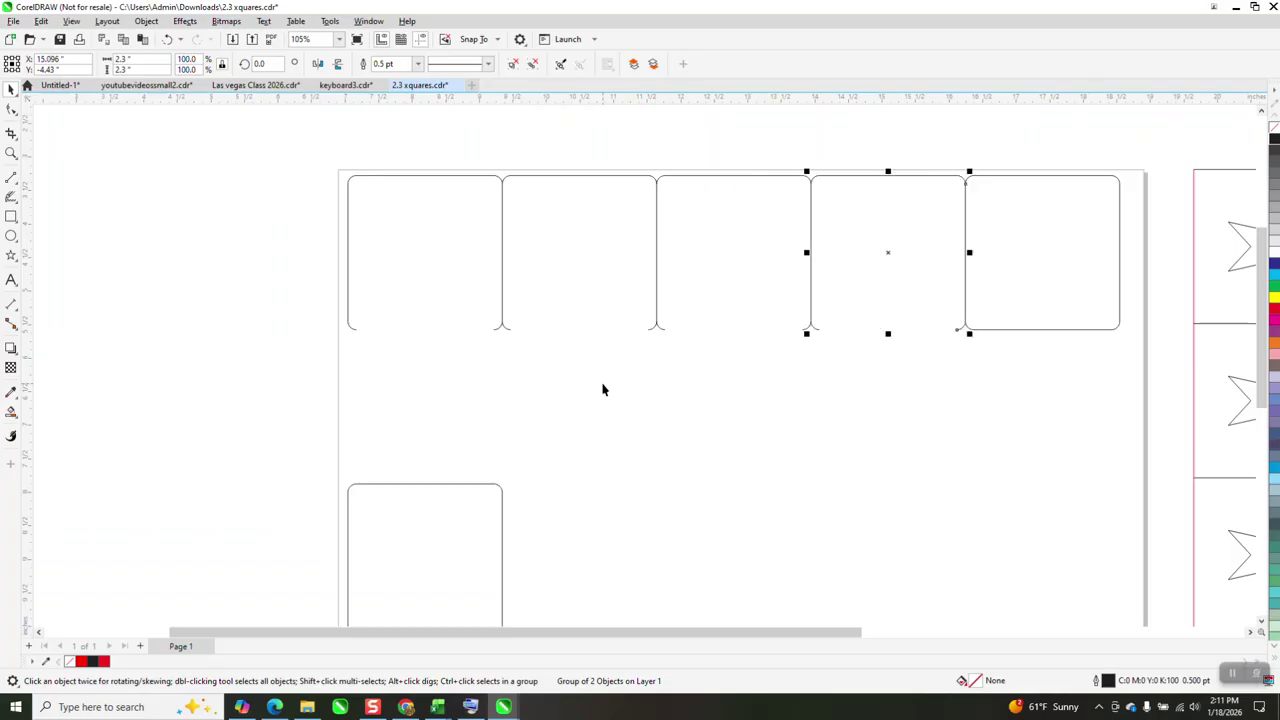
# Step: Select the whole top row of five shapes and duplicate it 2.3 inches below as a second row
pyautogui.moveTo(322, 156); pyautogui.dragTo(341, 220)
pyautogui.moveTo(691, 337); pyautogui.dragTo(1143, 362)
pyautogui.hotkey('ctrl', 'd')
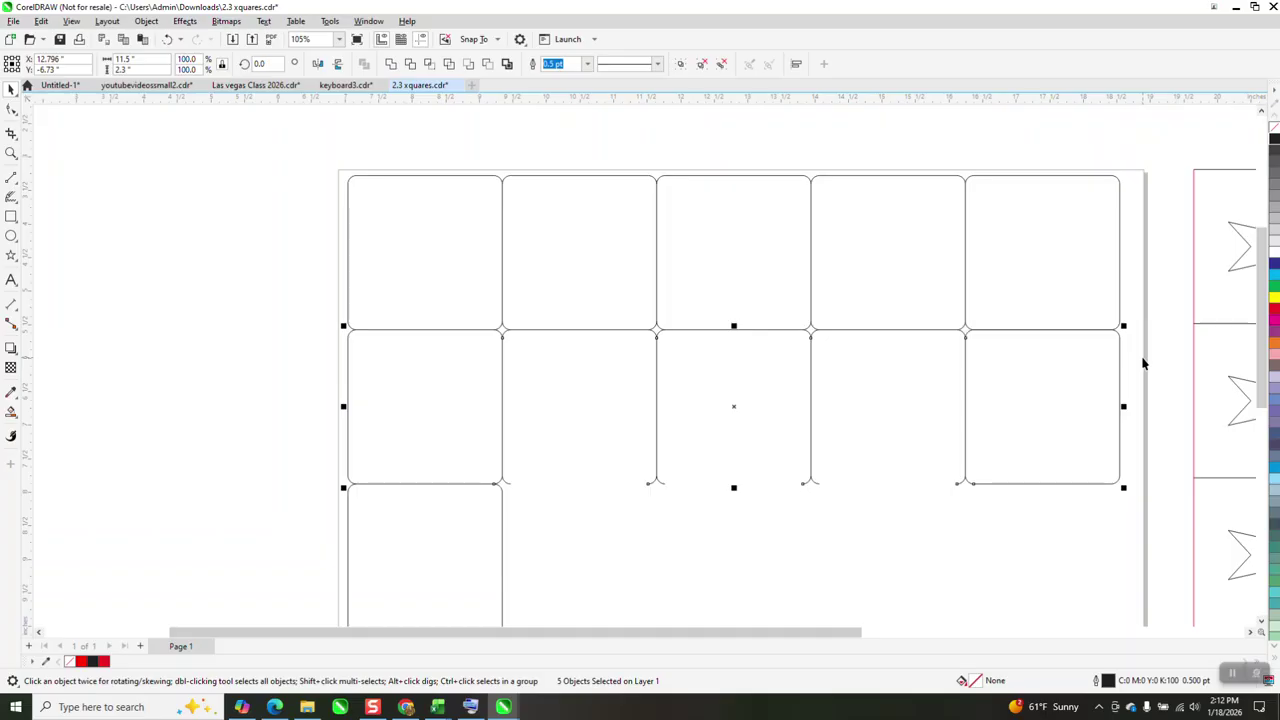
# Step: Move the spare closed square below the grid one square width to the left
pyautogui.scroll(-1, 910, 430)
pyautogui.click(568, 543)
pyautogui.press('Left')
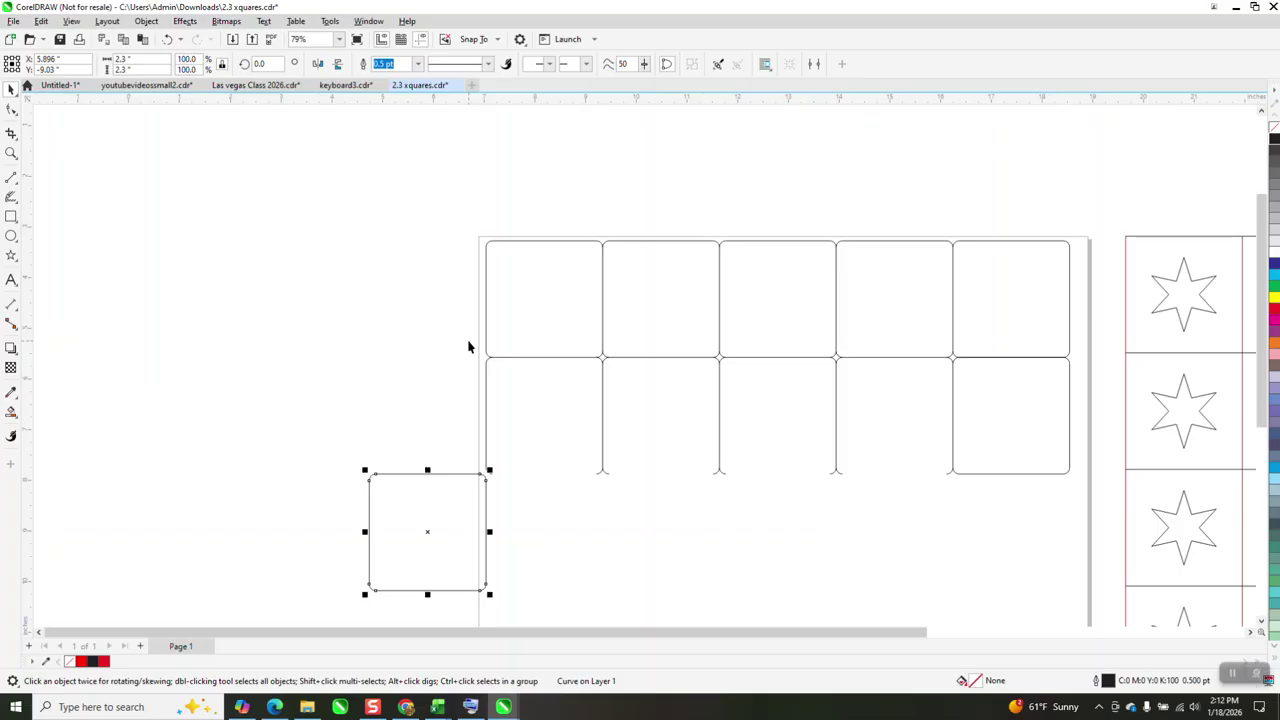
# Step: Duplicate the second row 2.3 inches below as a third row and move the spare closed square left off the page
pyautogui.moveTo(467, 346); pyautogui.dragTo(1085, 525)
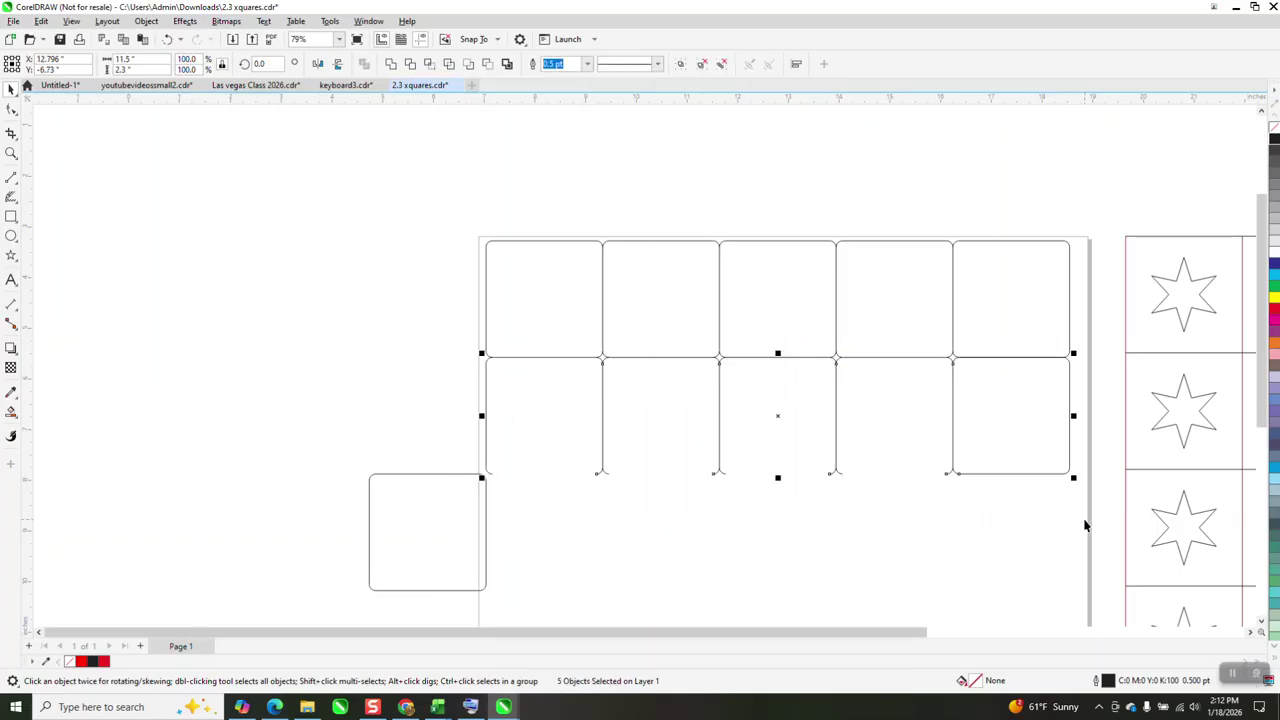
pyautogui.hotkey('ctrl', 'd')
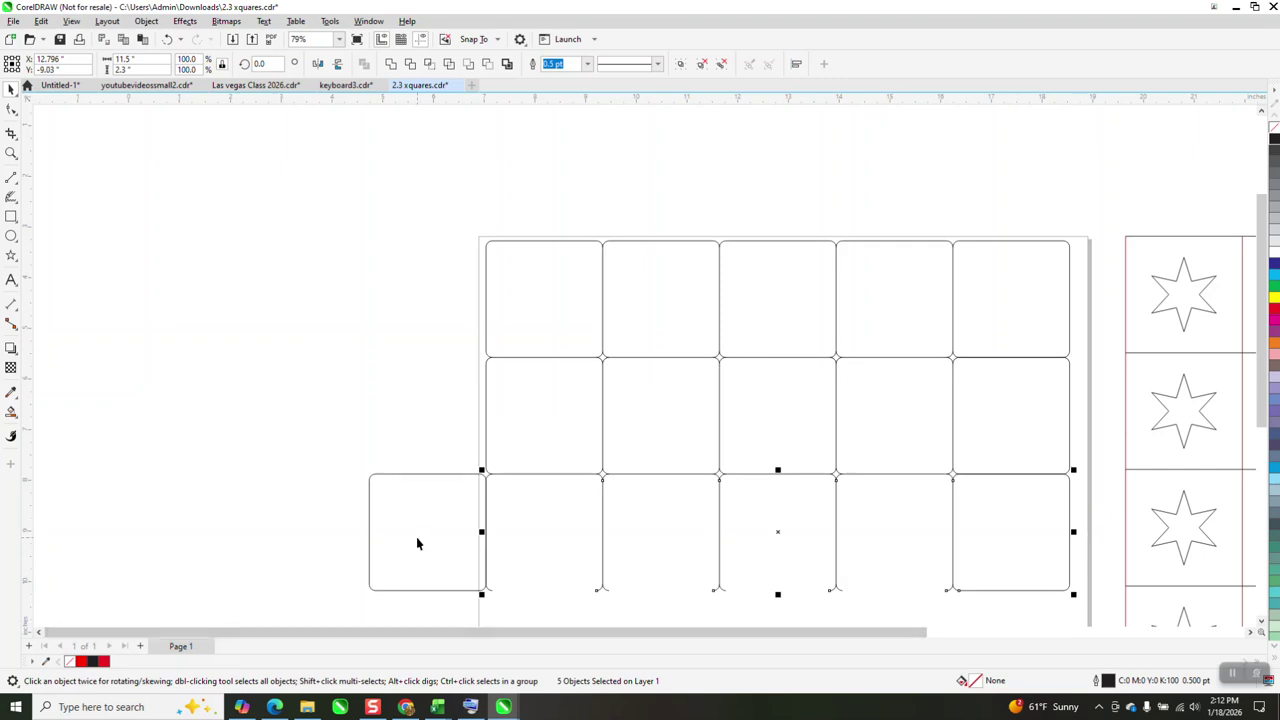
pyautogui.moveTo(418, 543); pyautogui.dragTo(352, 543)
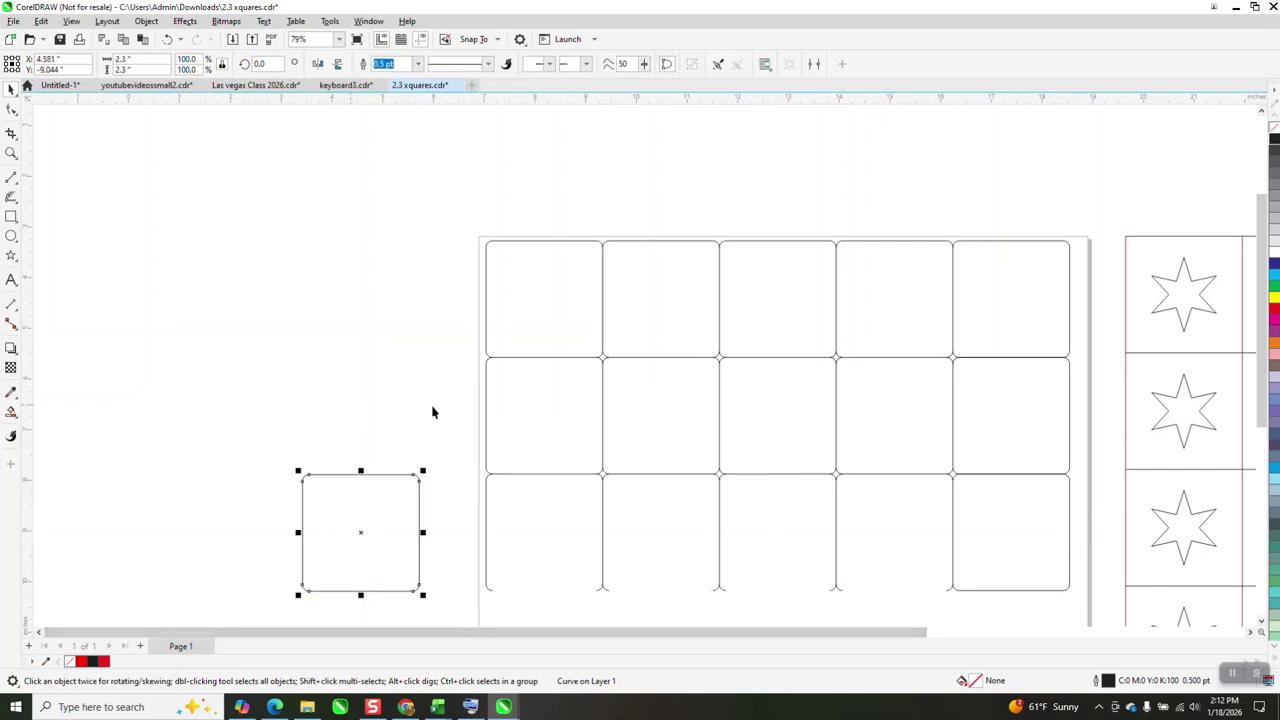
# Step: Undo the last move of the spare square beside the grid's bottom row
pyautogui.click(11, 153)
pyautogui.moveTo(476, 525); pyautogui.dragTo(666, 622)
pyautogui.rightClick(649, 569)
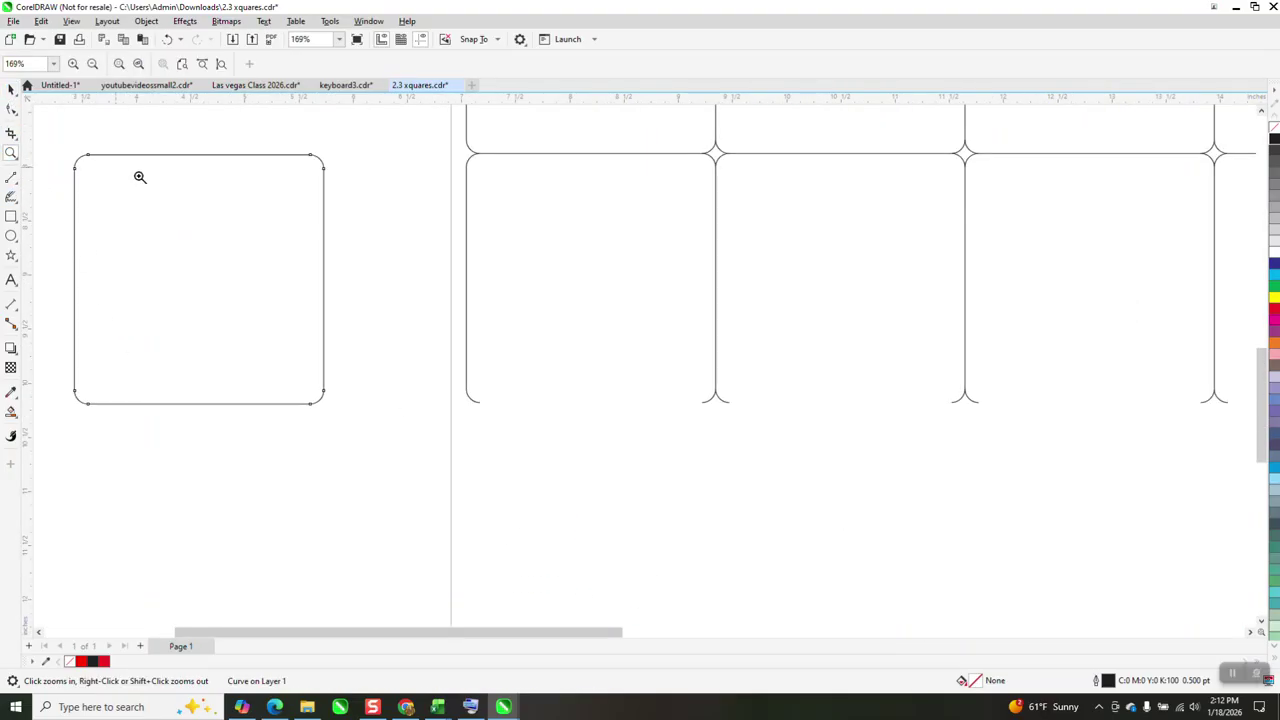
pyautogui.click(11, 89)
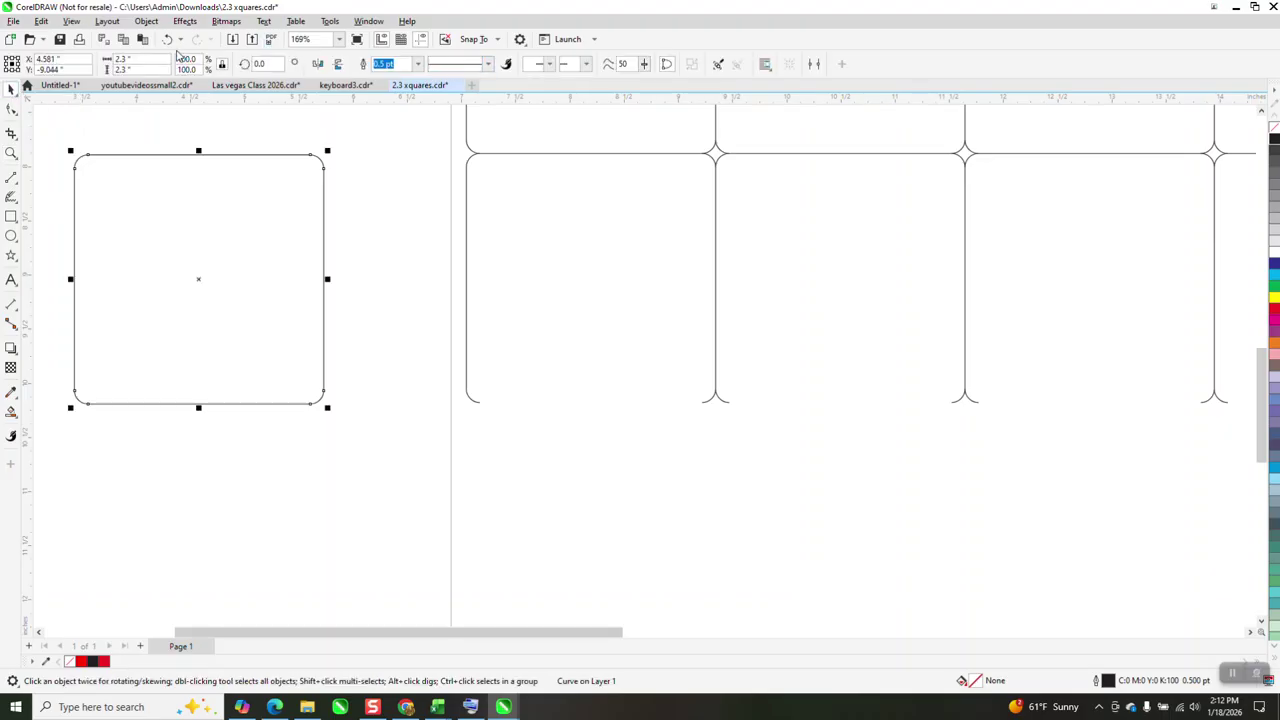
pyautogui.click(167, 40)
# Step: Break the spare square's outline apart at the two nodes that end its straight bottom edge
pyautogui.click(11, 109)
pyautogui.moveTo(266, 378); pyautogui.dragTo(224, 426)
pyautogui.rightClick(230, 406)
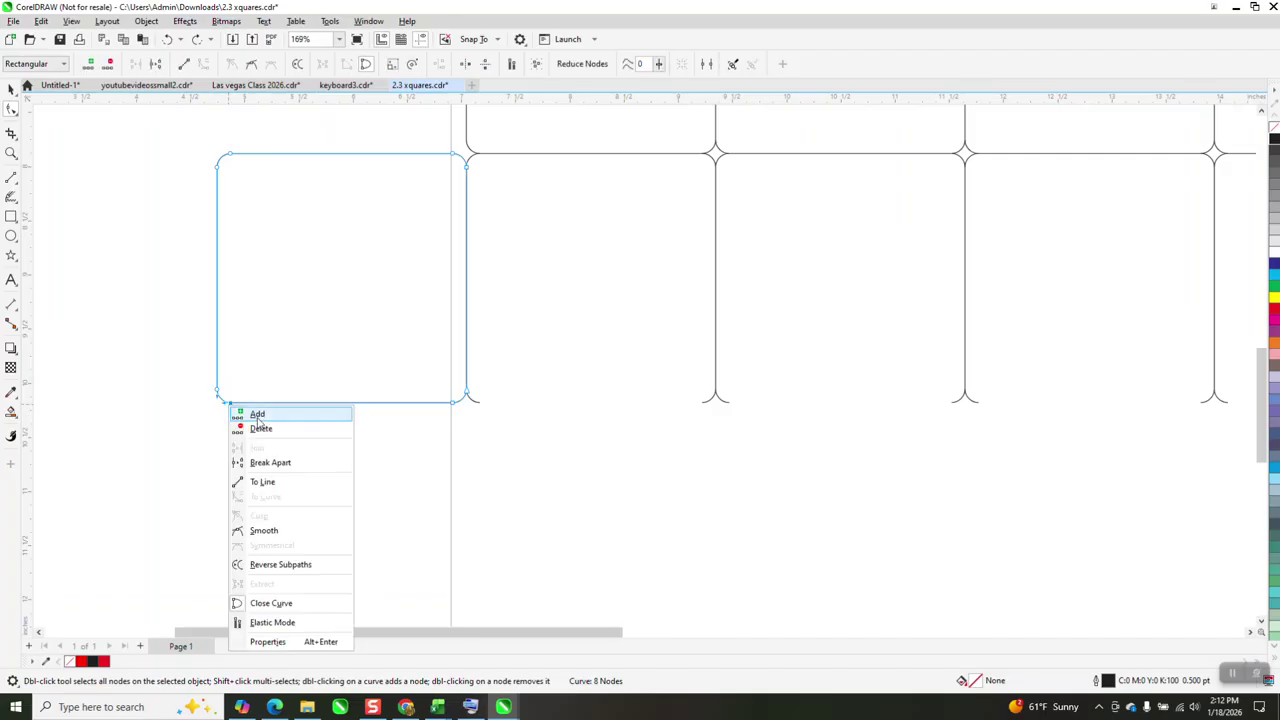
pyautogui.click(276, 463)
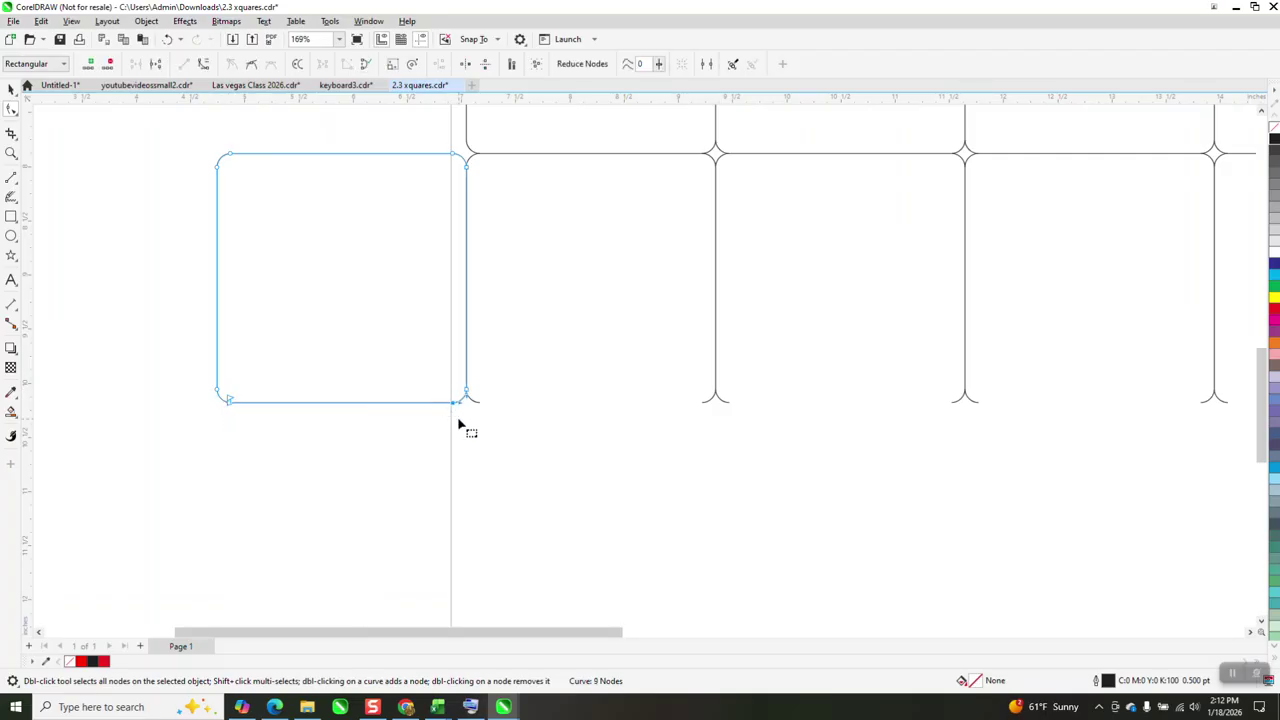
pyautogui.rightClick(455, 405)
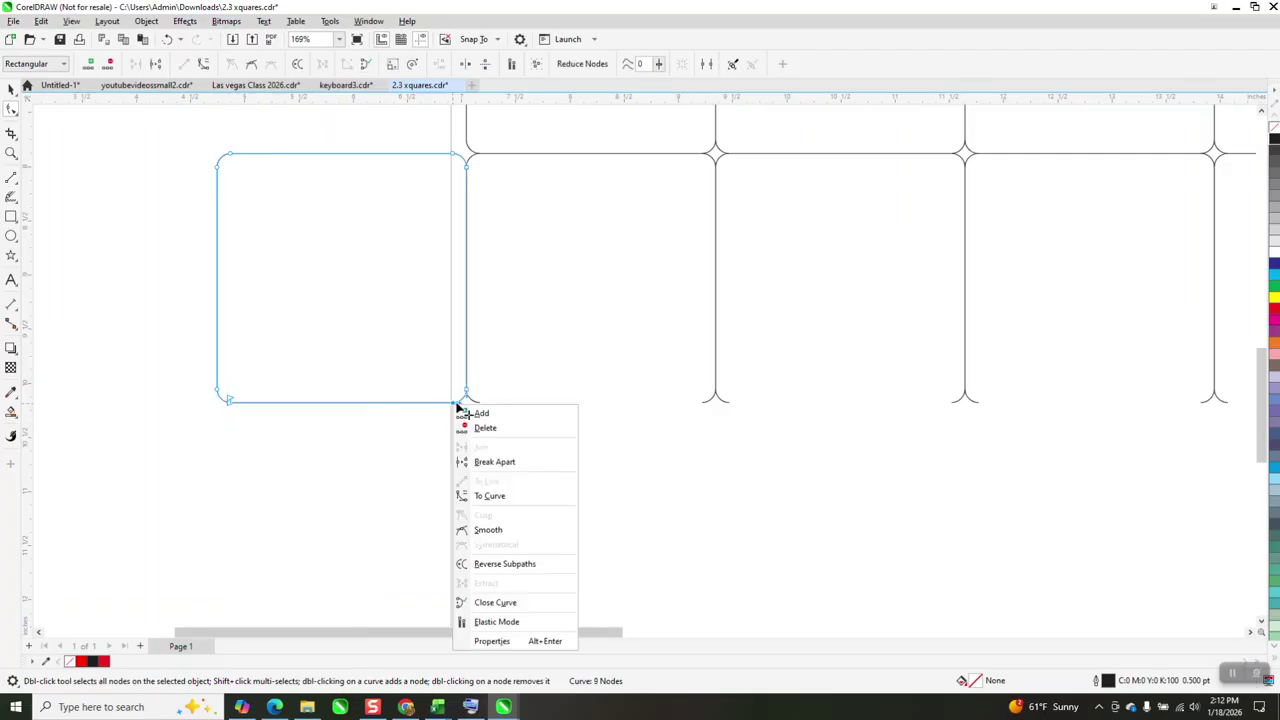
pyautogui.click(522, 463)
pyautogui.press('space')
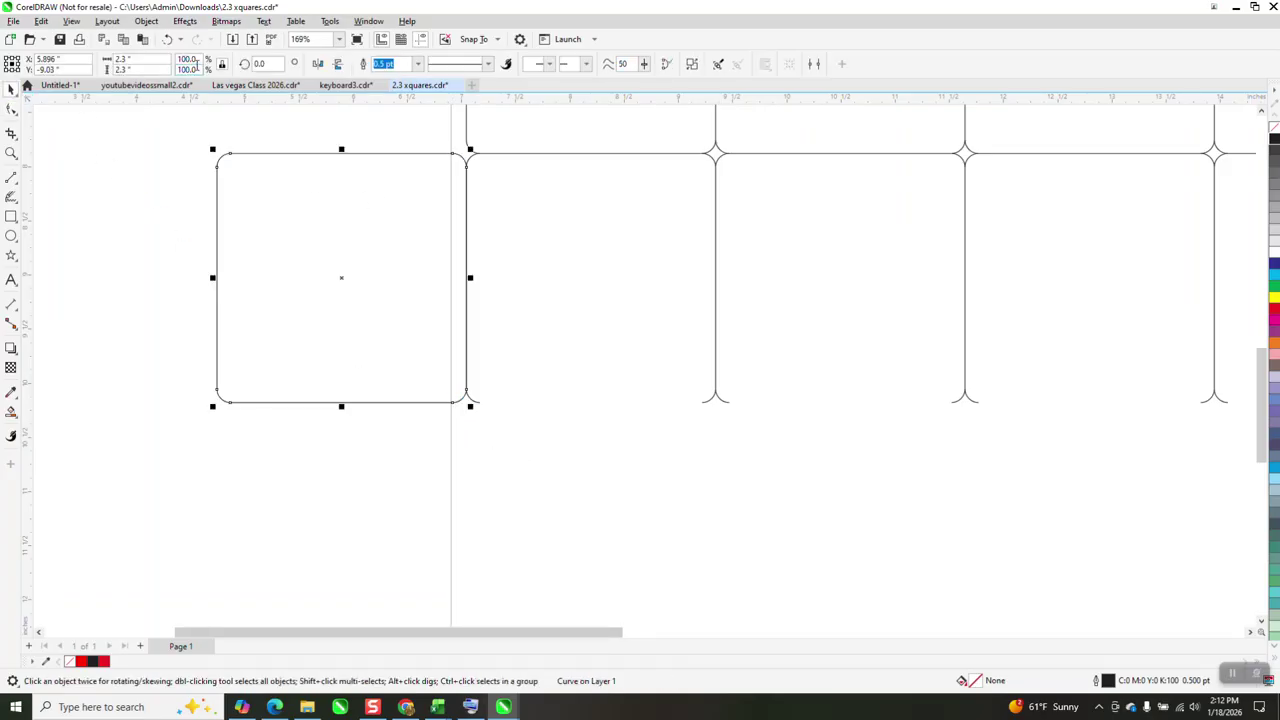
# Step: Separate the broken outline into individual curves and select only the straight bottom edge
pyautogui.click(146, 21)
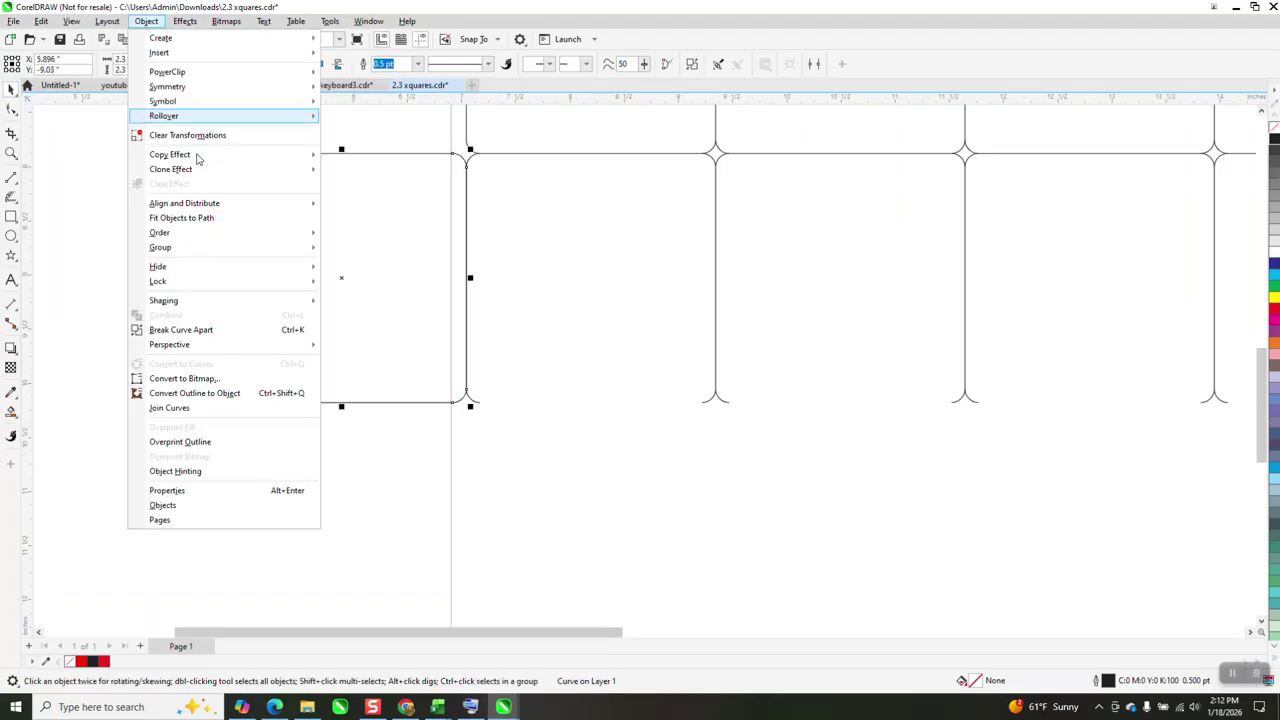
pyautogui.click(205, 333)
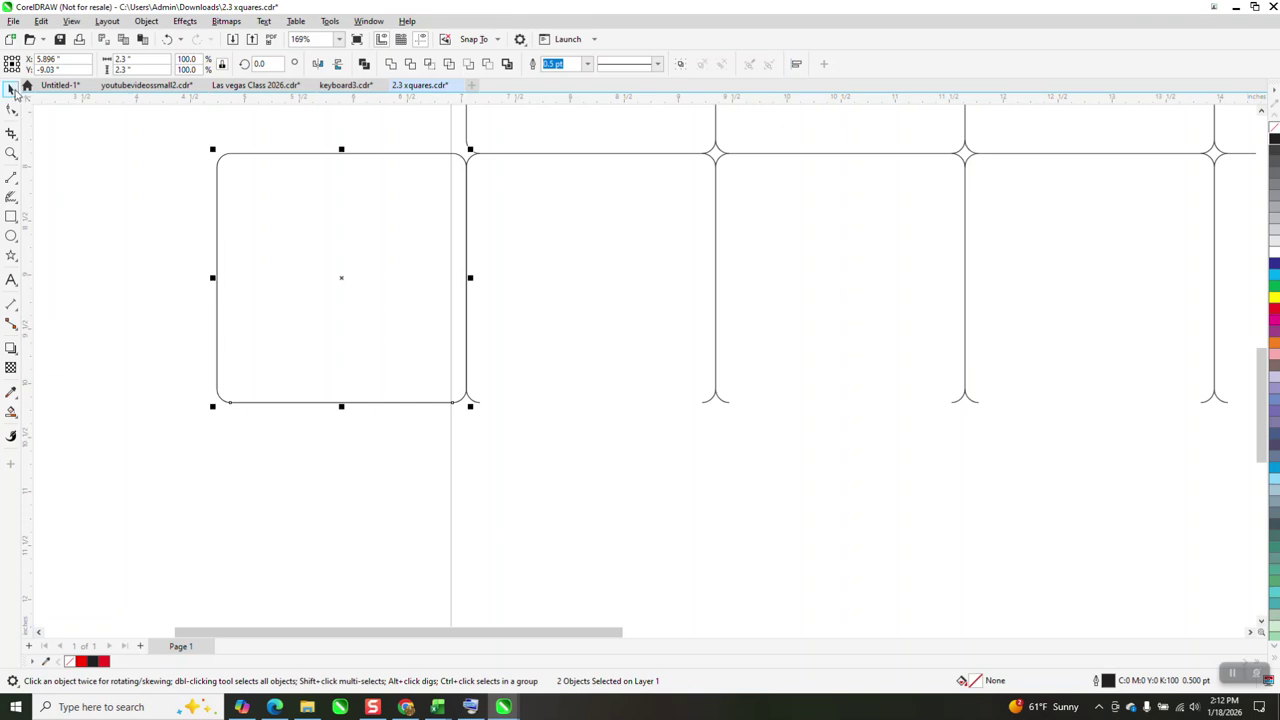
pyautogui.click(338, 410)
pyautogui.click(343, 403)
pyautogui.click(345, 408)
pyautogui.click(346, 401)
pyautogui.click(344, 401)
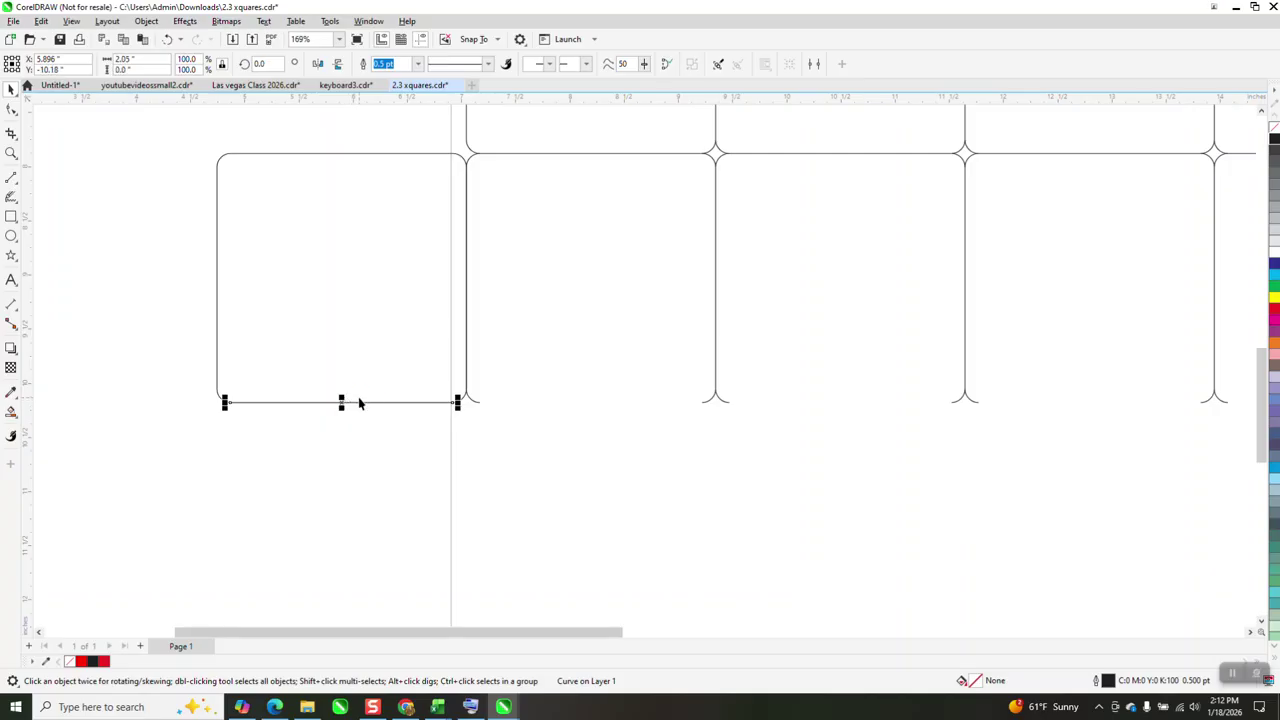
# Step: Move the bottom edge 2.3 inches right under the first open cell and duplicate it three times at 2.3-inch spacing
pyautogui.press('Right')
pyautogui.press('KP_Add')
pyautogui.press('Right')
pyautogui.press('KP_Add')
pyautogui.press('Right')
pyautogui.press('KP_Add')
pyautogui.press('Right')
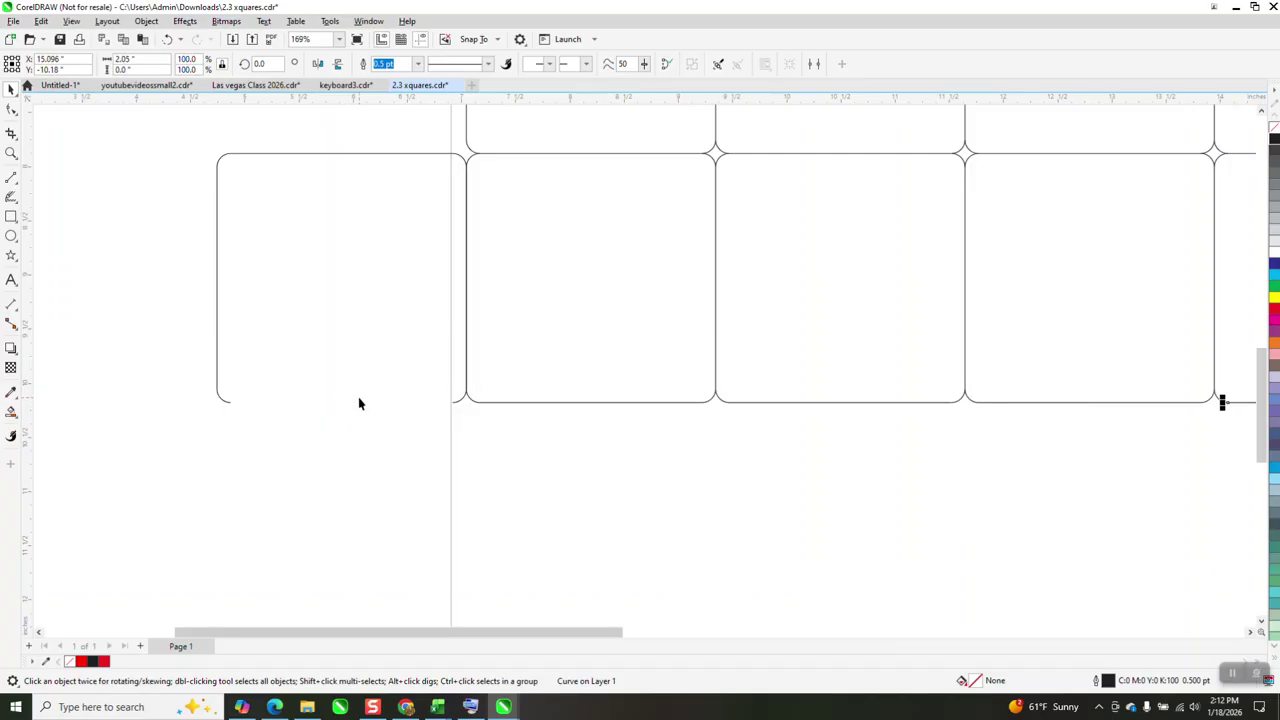
# Step: Delete the leftover part of the spare square to the left of the grid
pyautogui.scroll(-2, 380, 468)
pyautogui.click(285, 350)
pyautogui.press('Delete')
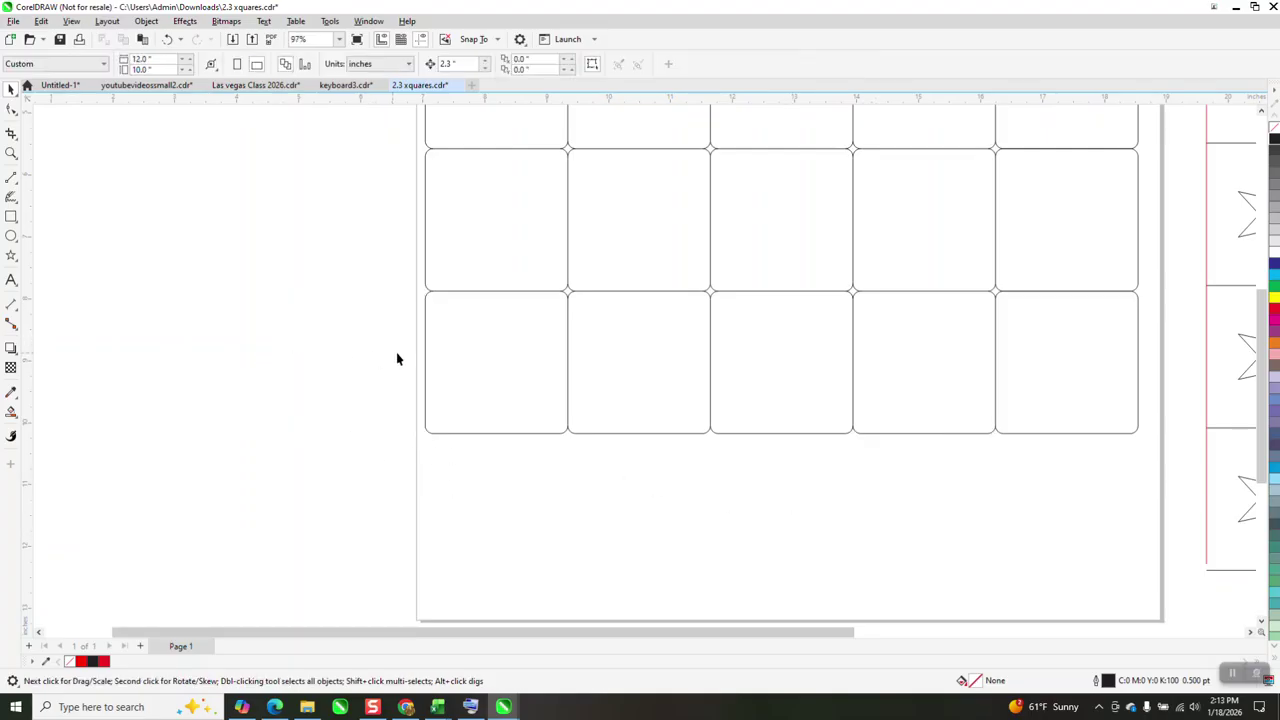
# Step: Move the bottom row's second grouped shape below the grid and undo that move
pyautogui.moveTo(602, 369); pyautogui.dragTo(647, 574)
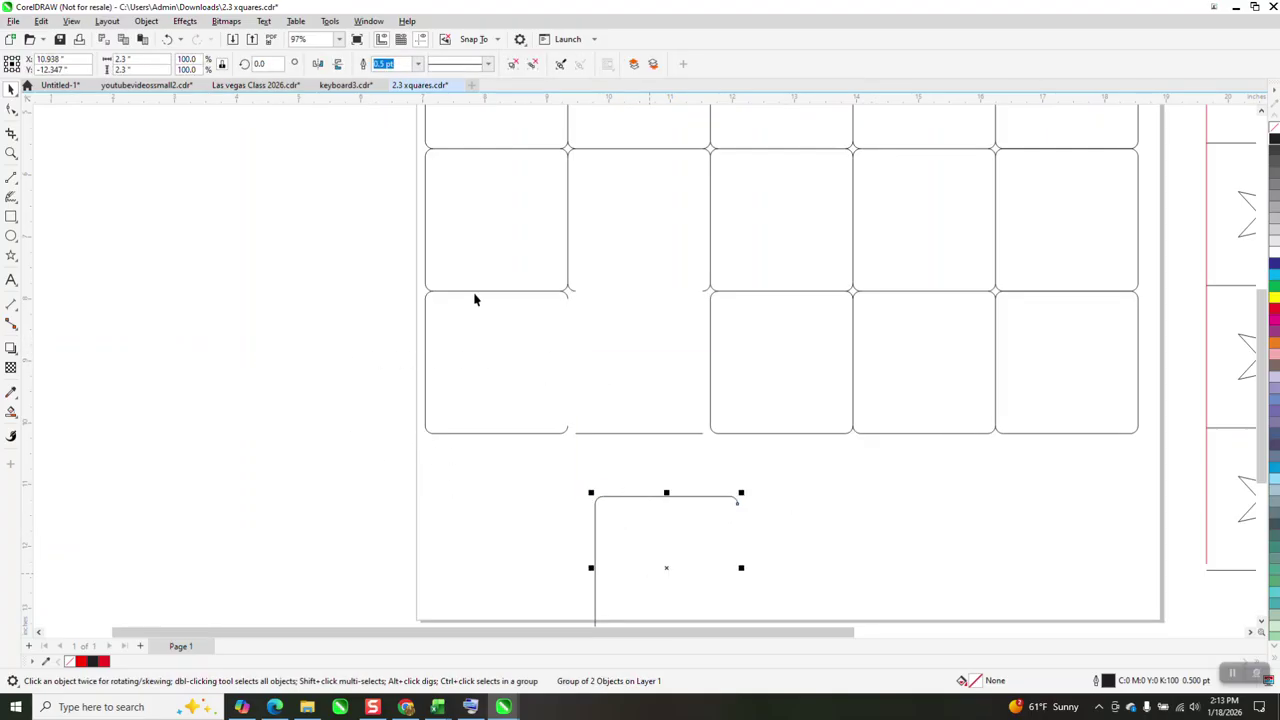
pyautogui.click(168, 39)
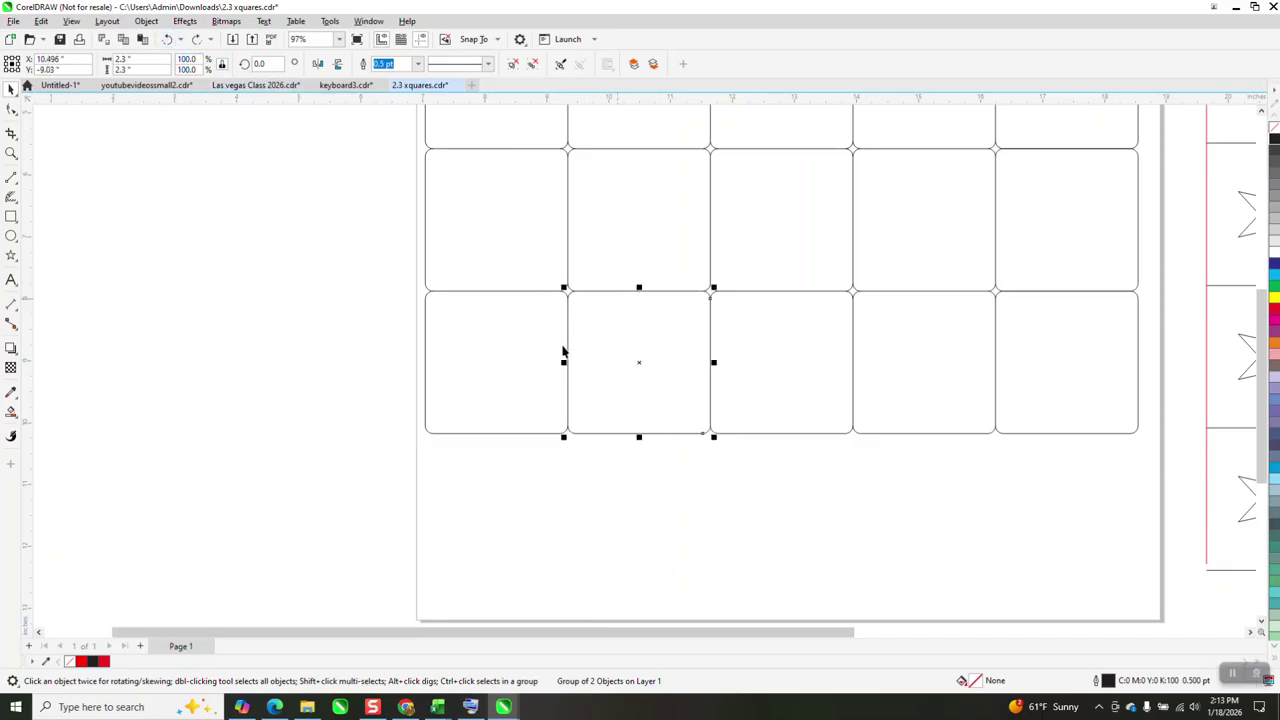
pyautogui.scroll(-1, 480, 397)
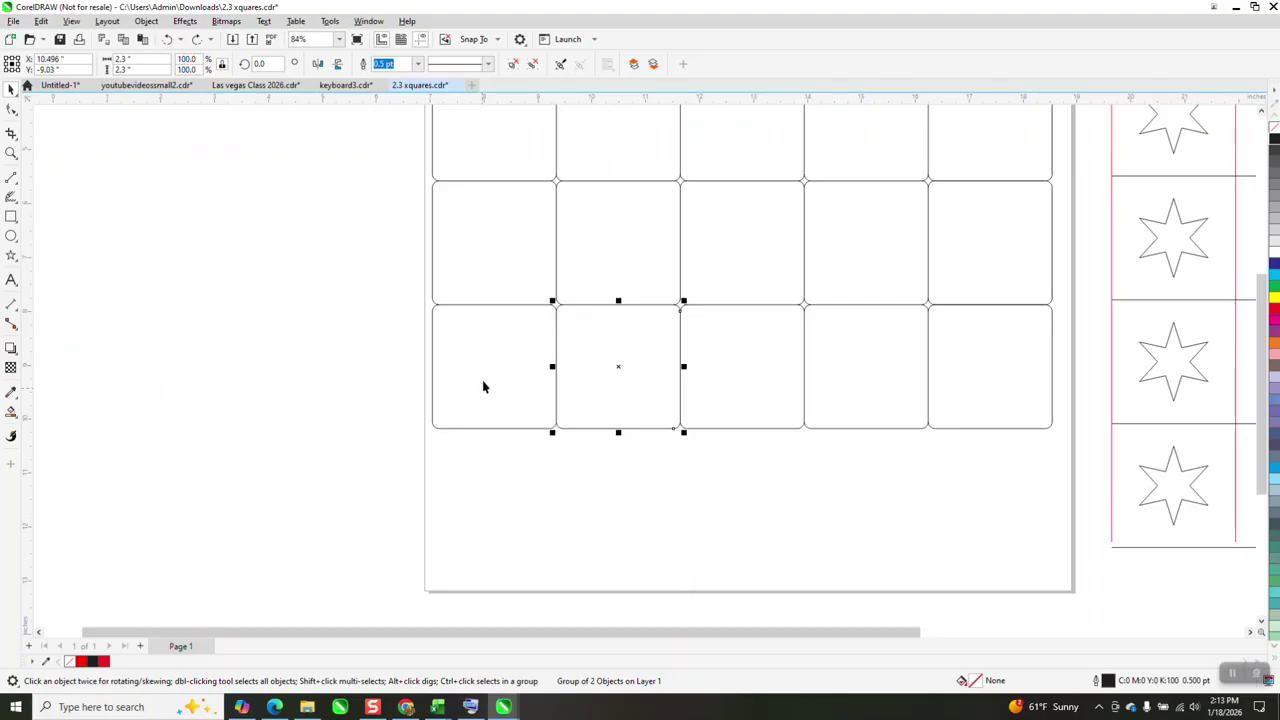
pyautogui.scroll(-1, 476, 332)
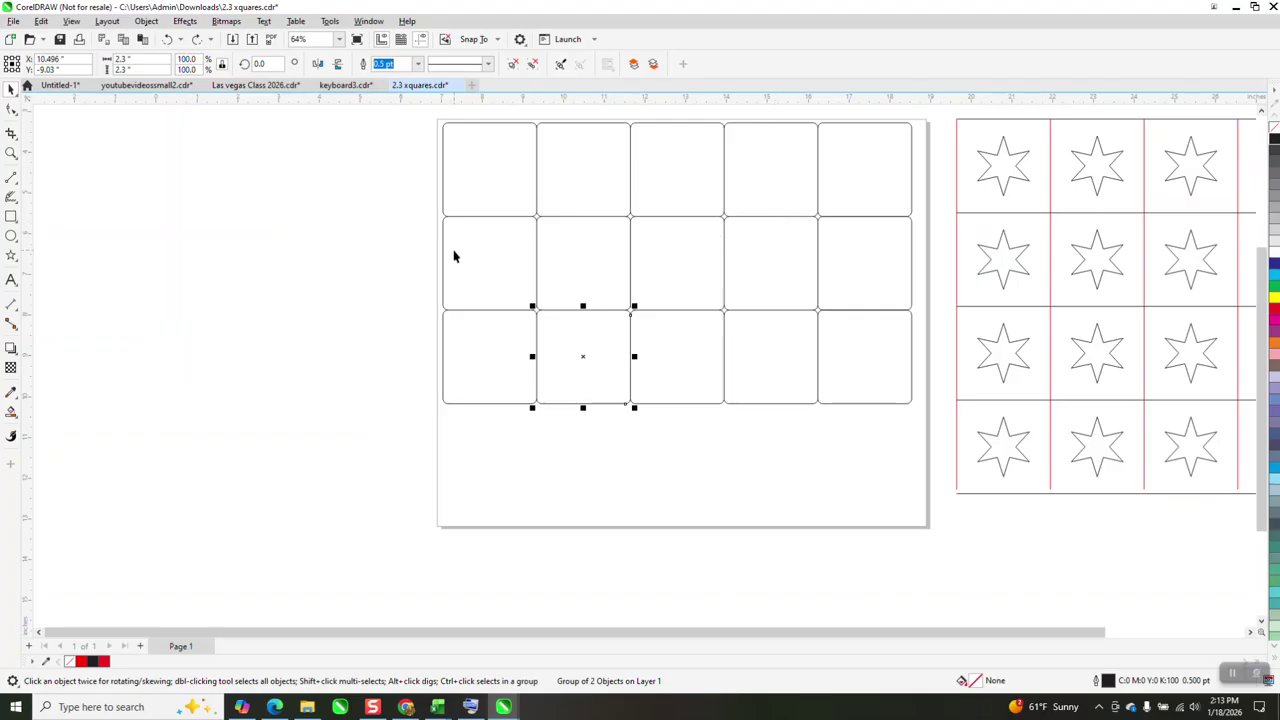
# Step: Examine the three-row, five-column grid of rounded squares on the page
pyautogui.click(11, 153)
pyautogui.moveTo(443, 123); pyautogui.dragTo(934, 439)
pyautogui.scroll(-1, 404, 352)
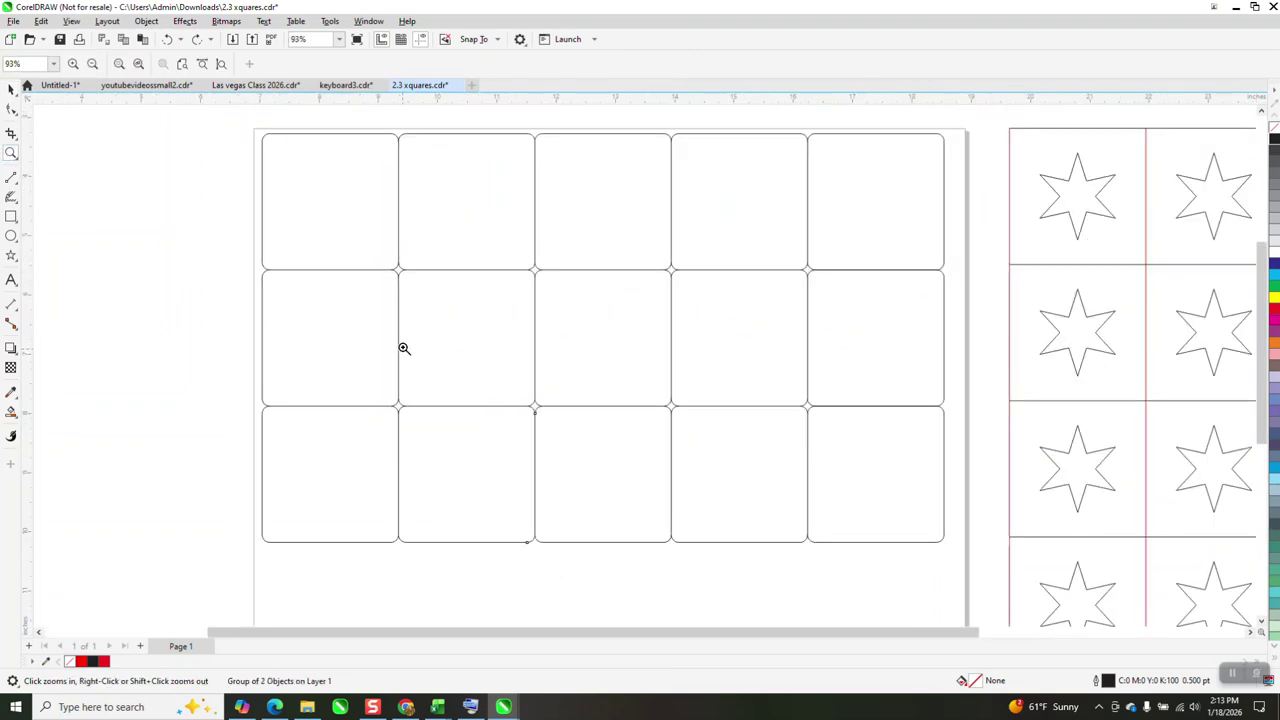
pyautogui.scroll(-1, 397, 306)
pyautogui.click(12, 90)
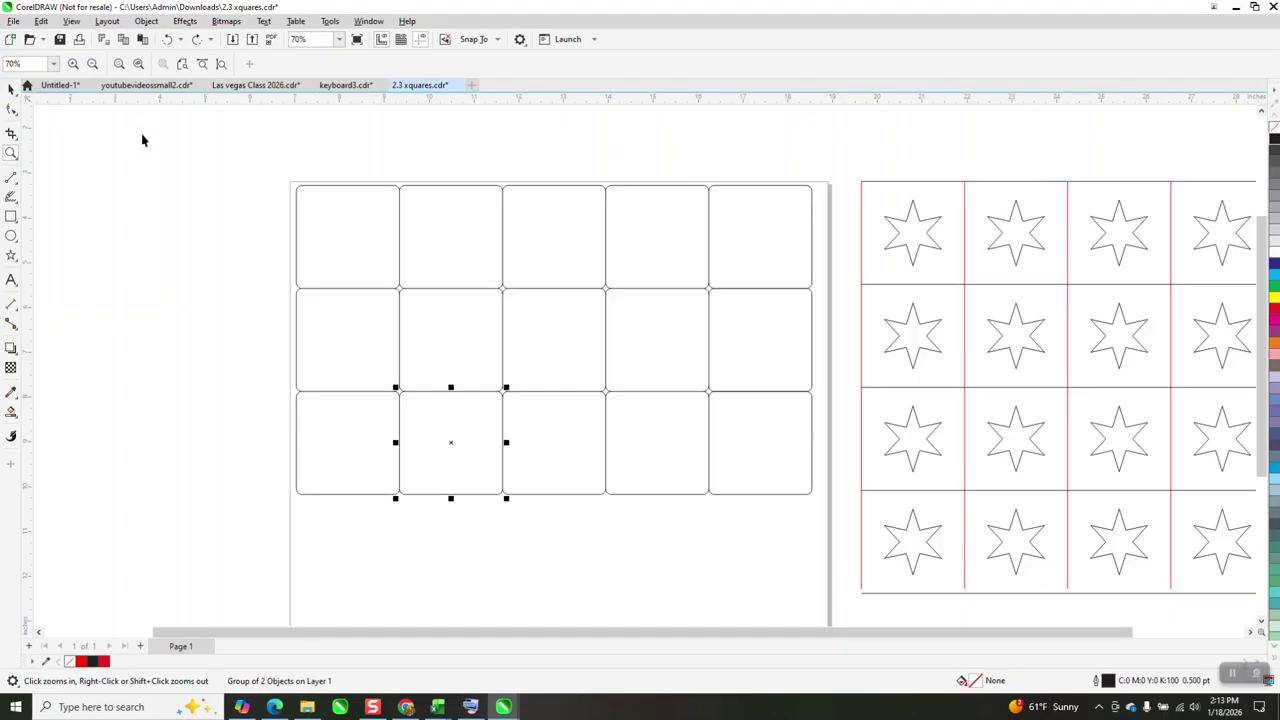
pyautogui.click(11, 153)
pyautogui.moveTo(288, 184); pyautogui.dragTo(828, 527)
pyautogui.scroll(-2, 540, 365)
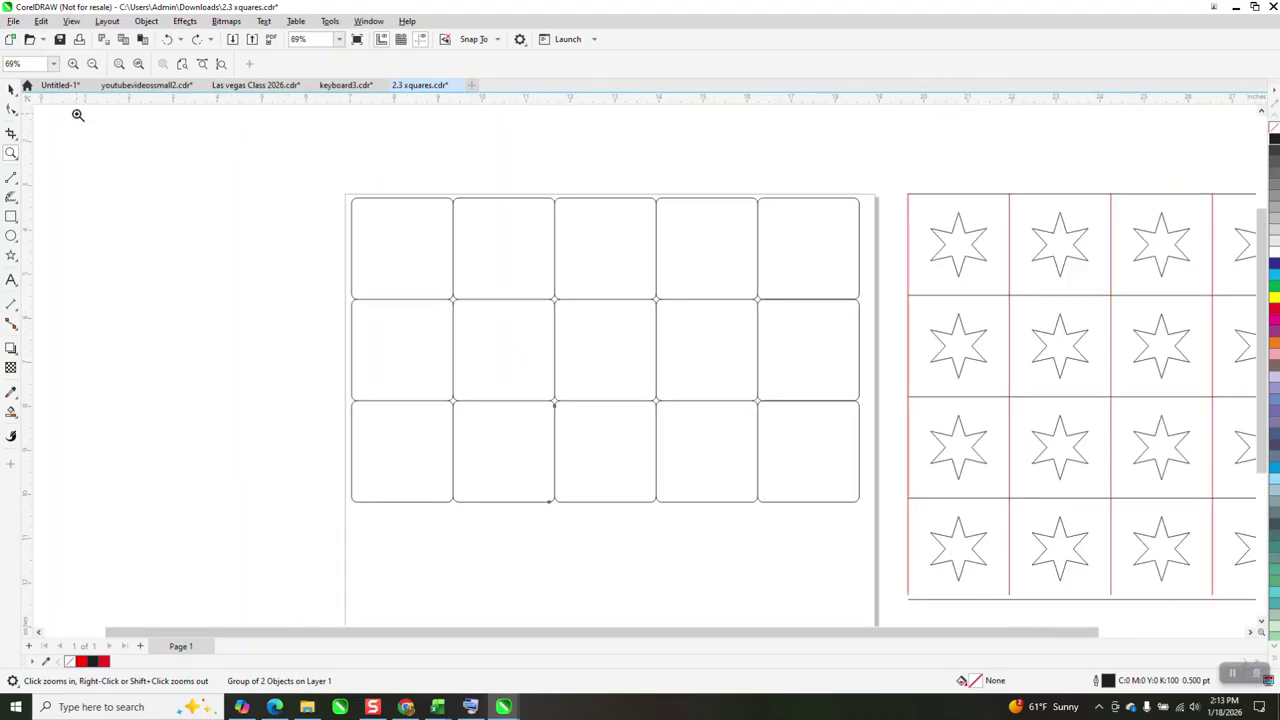
pyautogui.click(12, 90)
pyautogui.click(428, 241)
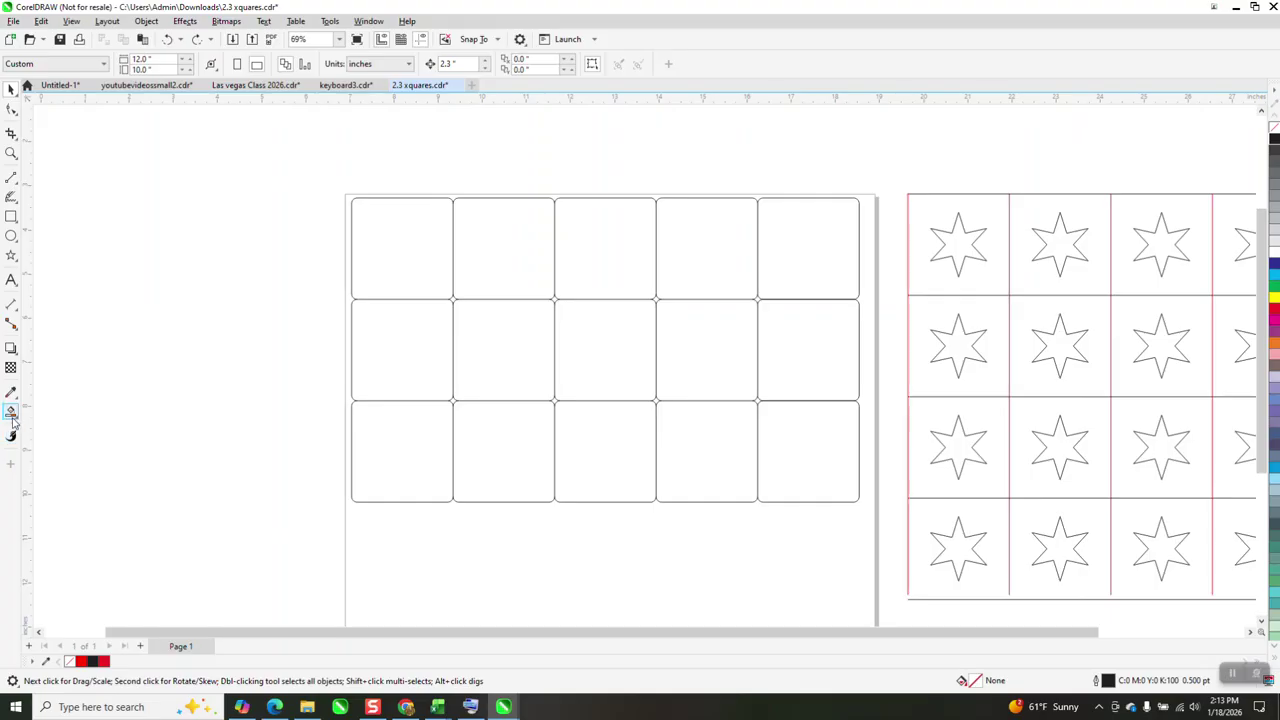
# Step: Create a closed square from the top-left cell with Smart Fill, placed left of the page with no fill and a black outline
pyautogui.click(11, 217)
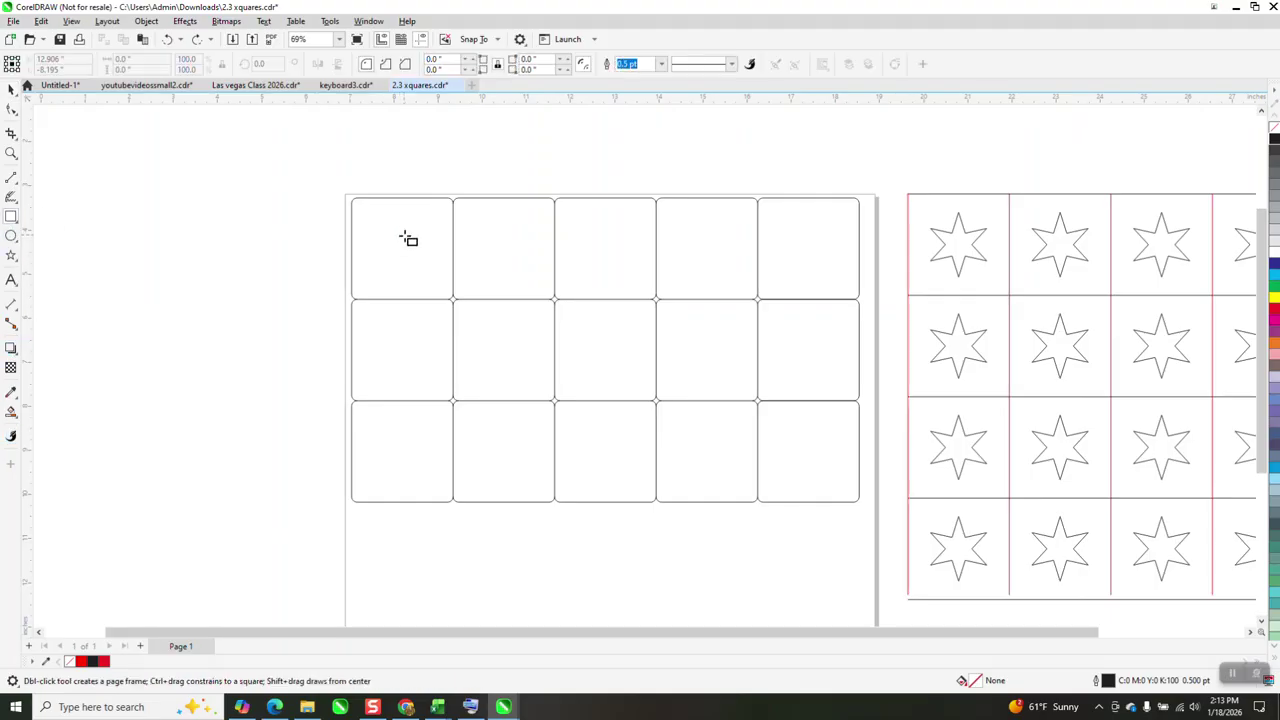
pyautogui.click(10, 410)
pyautogui.click(401, 250)
pyautogui.moveTo(401, 249); pyautogui.dragTo(199, 249)
pyautogui.click(1274, 129)
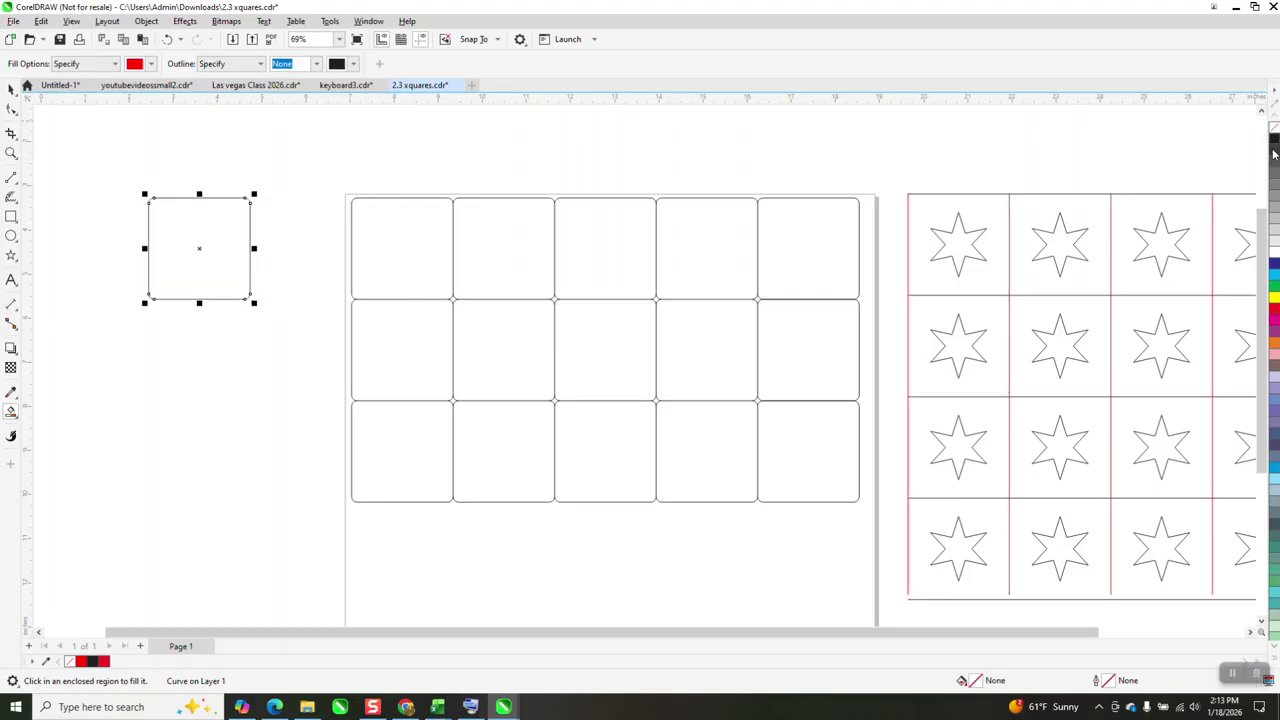
# Step: Draw a four-revolution spiral about 1.9 inches wide below the separate square
pyautogui.click(16, 262)
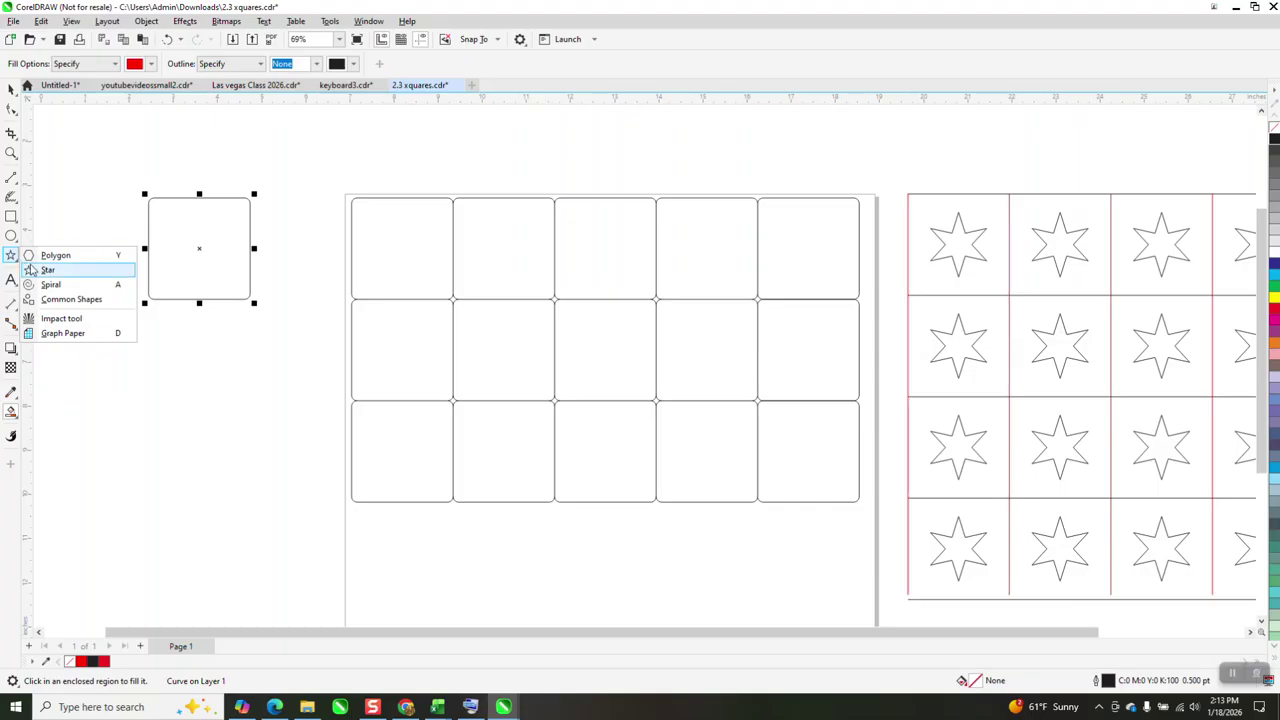
pyautogui.click(48, 284)
pyautogui.moveTo(216, 332); pyautogui.dragTo(128, 420)
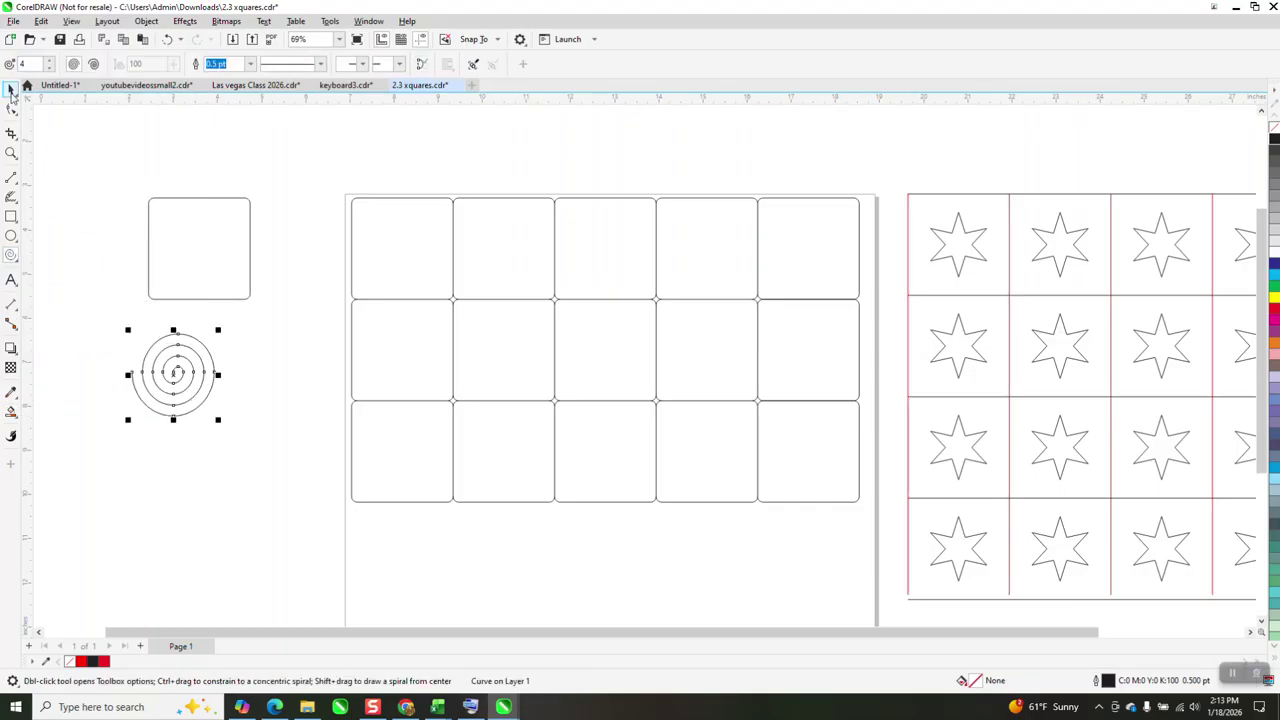
# Step: Centre the spiral horizontally and vertically on the separate square
pyautogui.click(11, 88)
pyautogui.keyDown('shift'); pyautogui.click(207, 212); pyautogui.keyUp('shift')
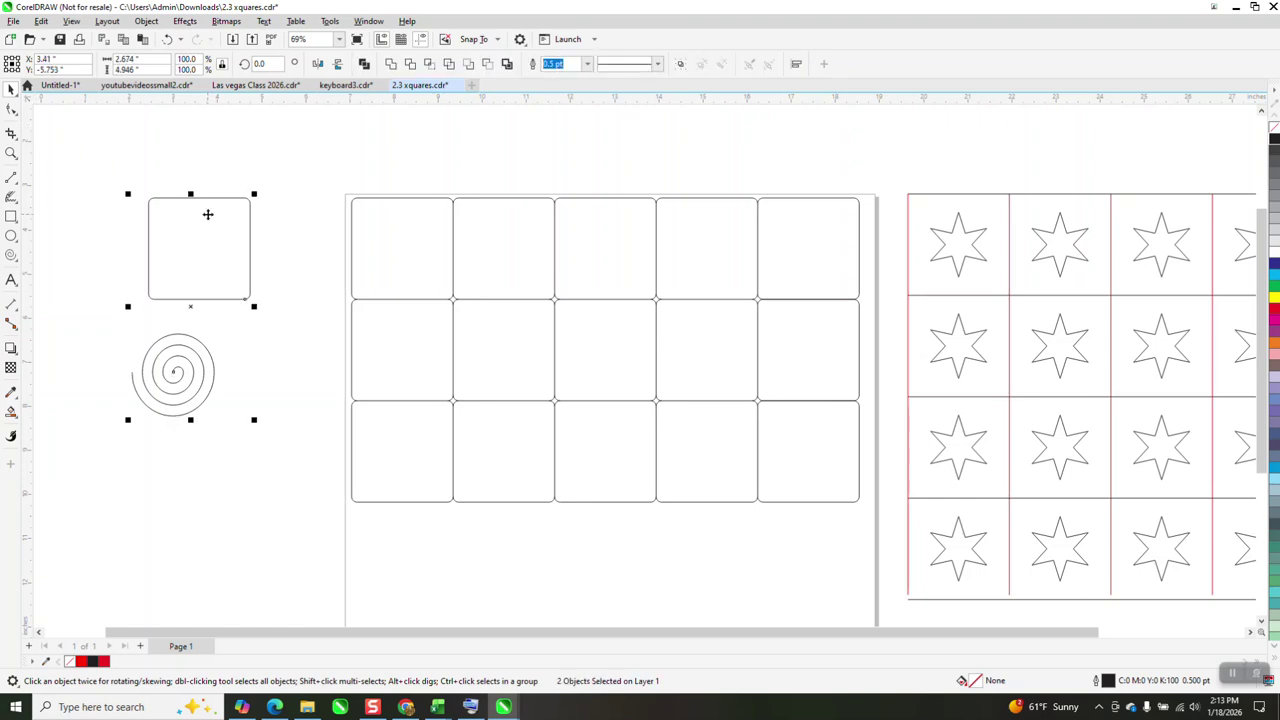
pyautogui.press('c')
pyautogui.press('e')
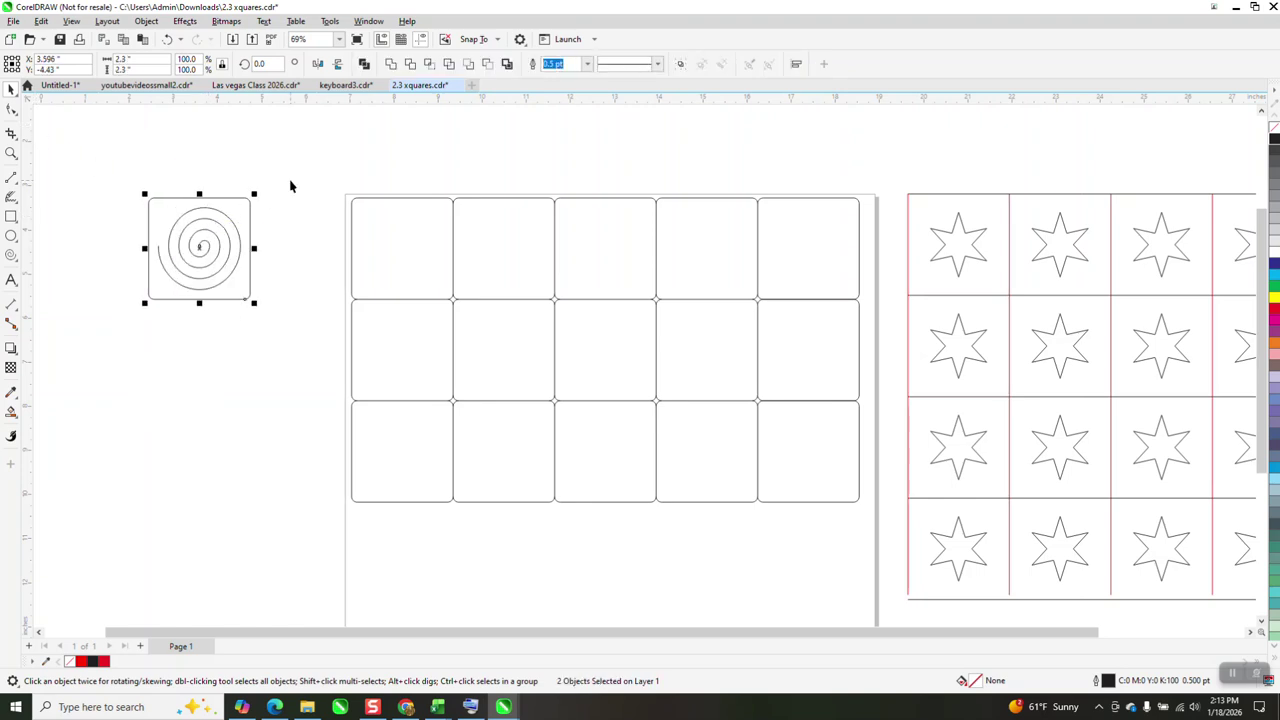
pyautogui.press('Escape')
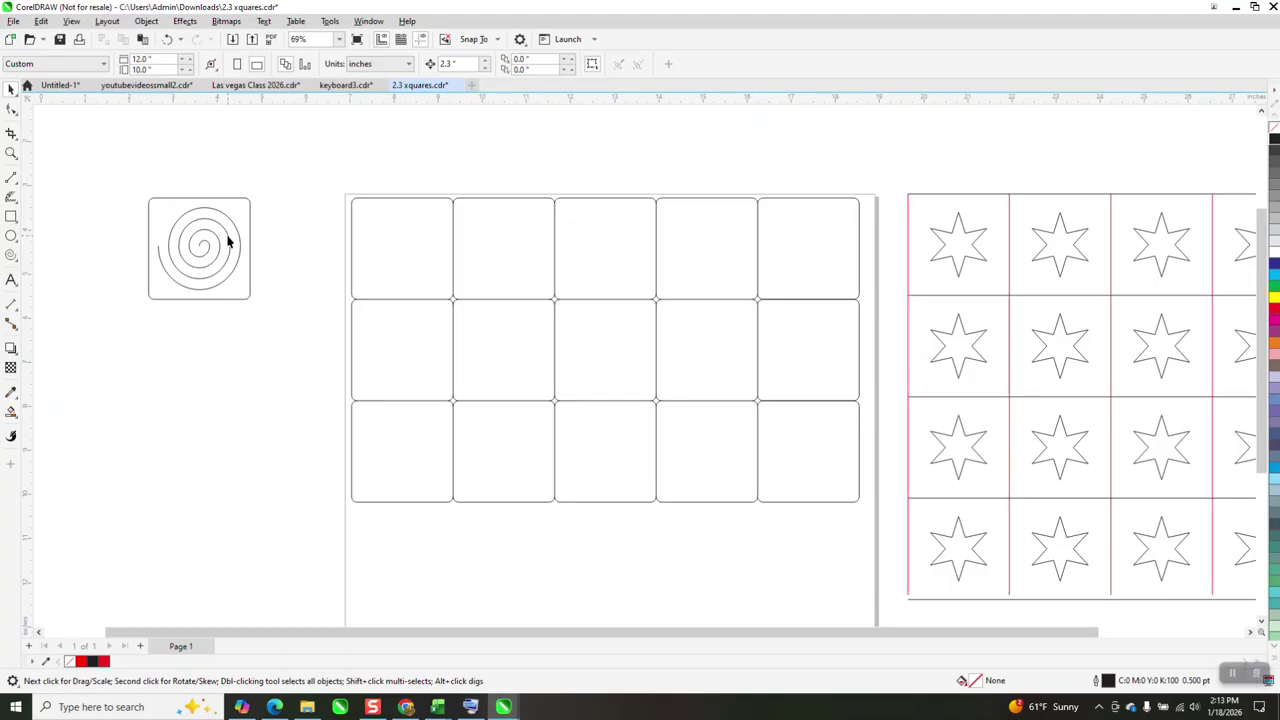
# Step: Move the spiral 4.6 inches right into the grid's top-left cell
pyautogui.click(230, 239)
pyautogui.press('Right')
pyautogui.press('Right')
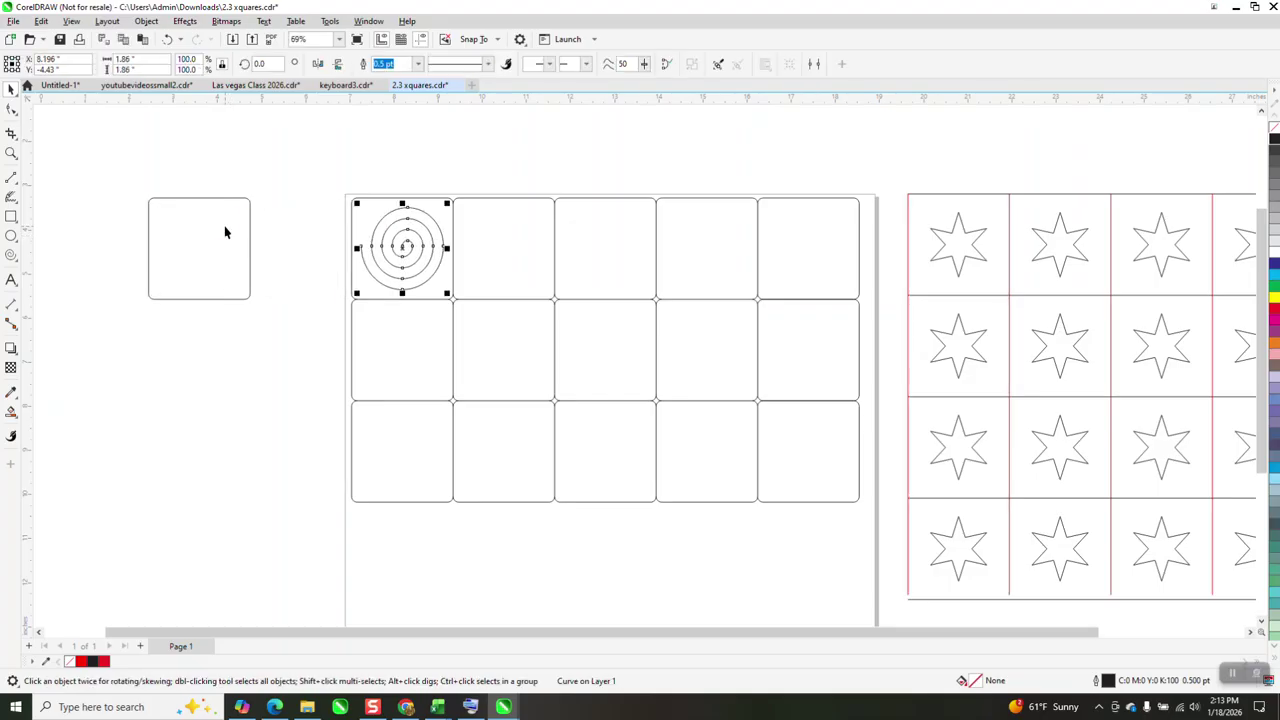
# Step: Duplicate the spiral four times to the right at 2.3-inch spacing to fill the top row
pyautogui.press('KP_Add')
pyautogui.press('Right')
pyautogui.press('KP_Add')
pyautogui.press('Right')
pyautogui.press('KP_Add')
pyautogui.press('Right')
pyautogui.press('KP_Add')
pyautogui.press('Right')
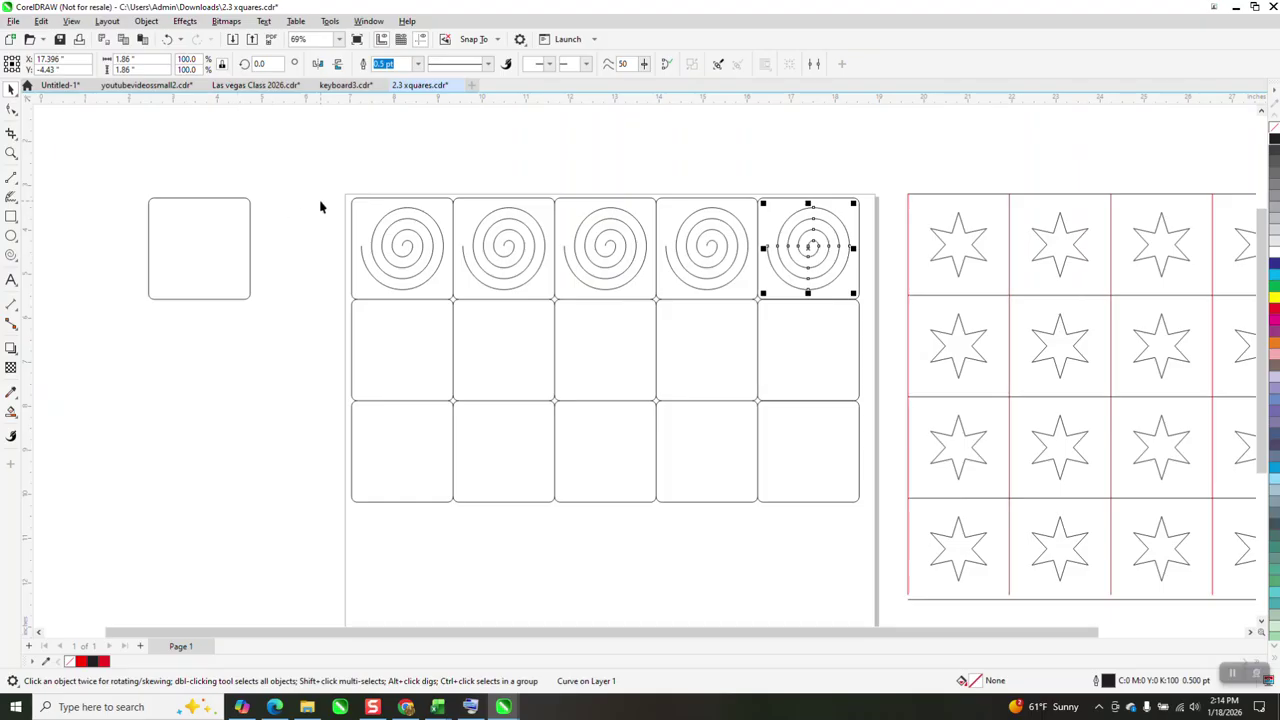
pyautogui.press('Escape')
# Step: Duplicate the top-left spiral twice downward at 2.3-inch spacing to fill the first column
pyautogui.click(422, 246)
pyautogui.press('KP_Add')
pyautogui.press('Down')
pyautogui.press('KP_Add')
pyautogui.press('Down')
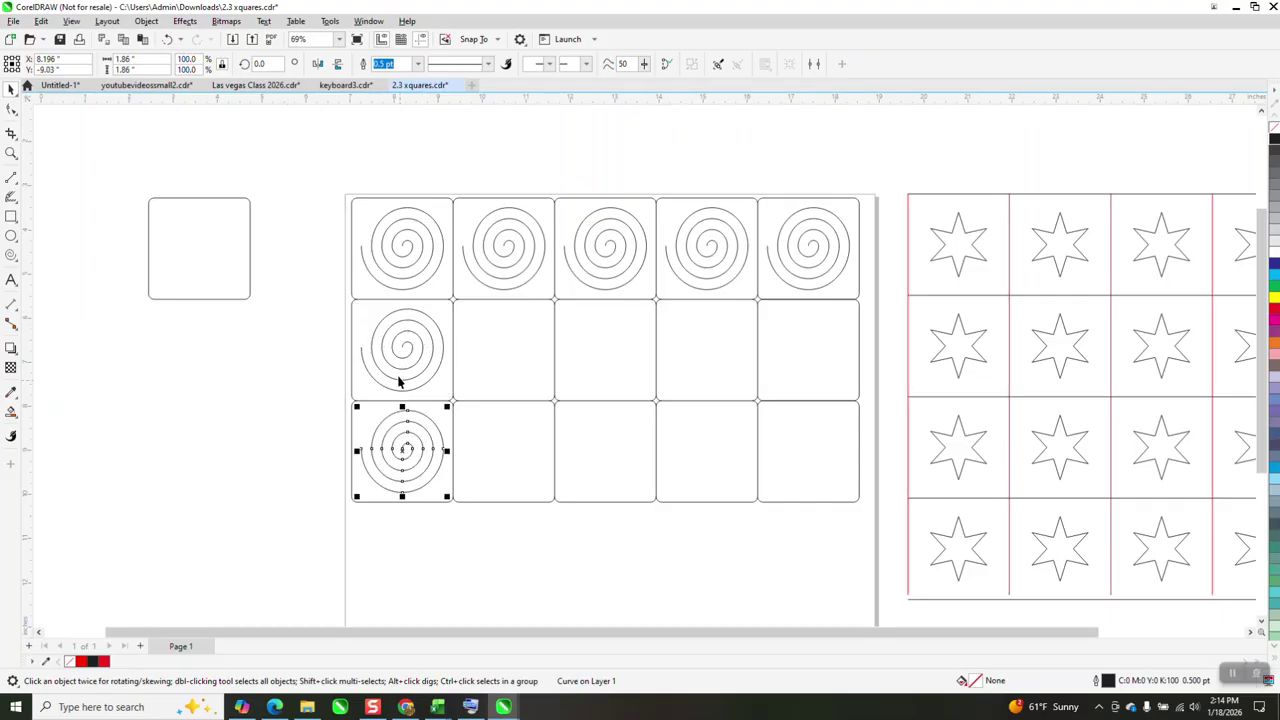
# Step: Duplicate the bottom-left spiral four times to the right at 2.3-inch spacing to fill the bottom row
pyautogui.press('KP_Add')
pyautogui.press('Right')
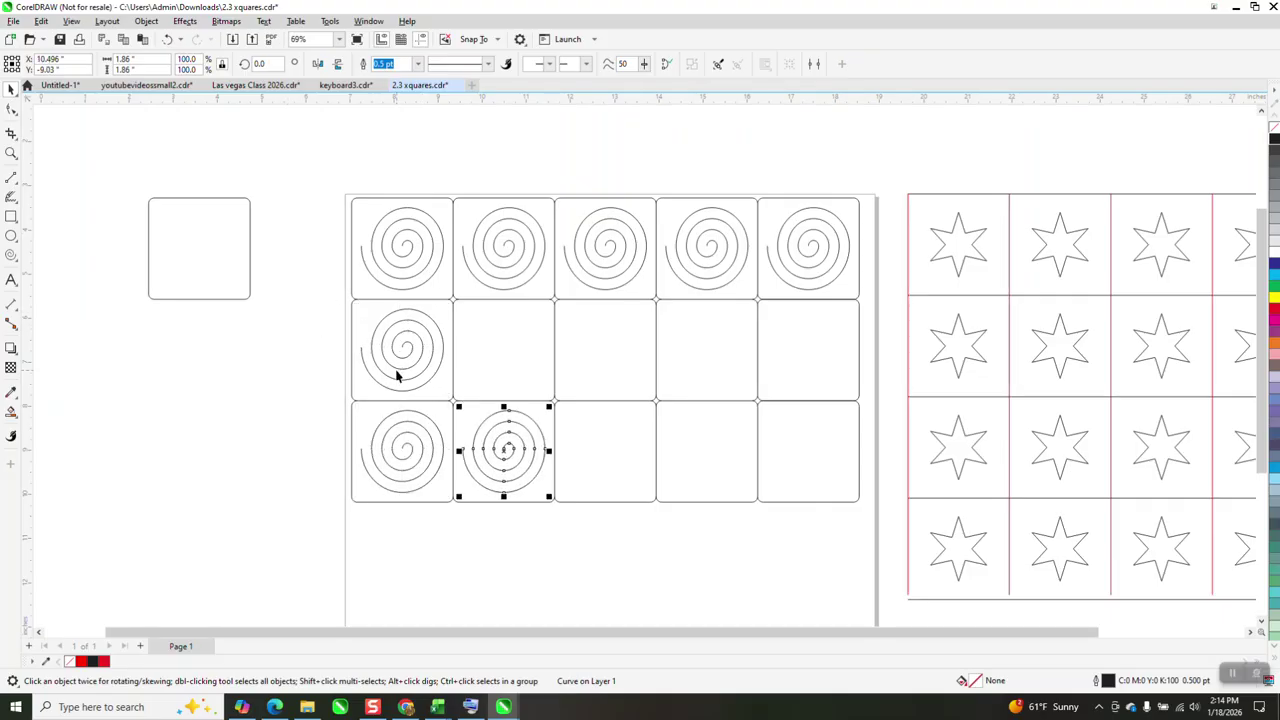
pyautogui.press('KP_Add')
pyautogui.press('Right')
pyautogui.press('KP_Add')
pyautogui.press('Right')
pyautogui.press('KP_Add')
pyautogui.press('Right')
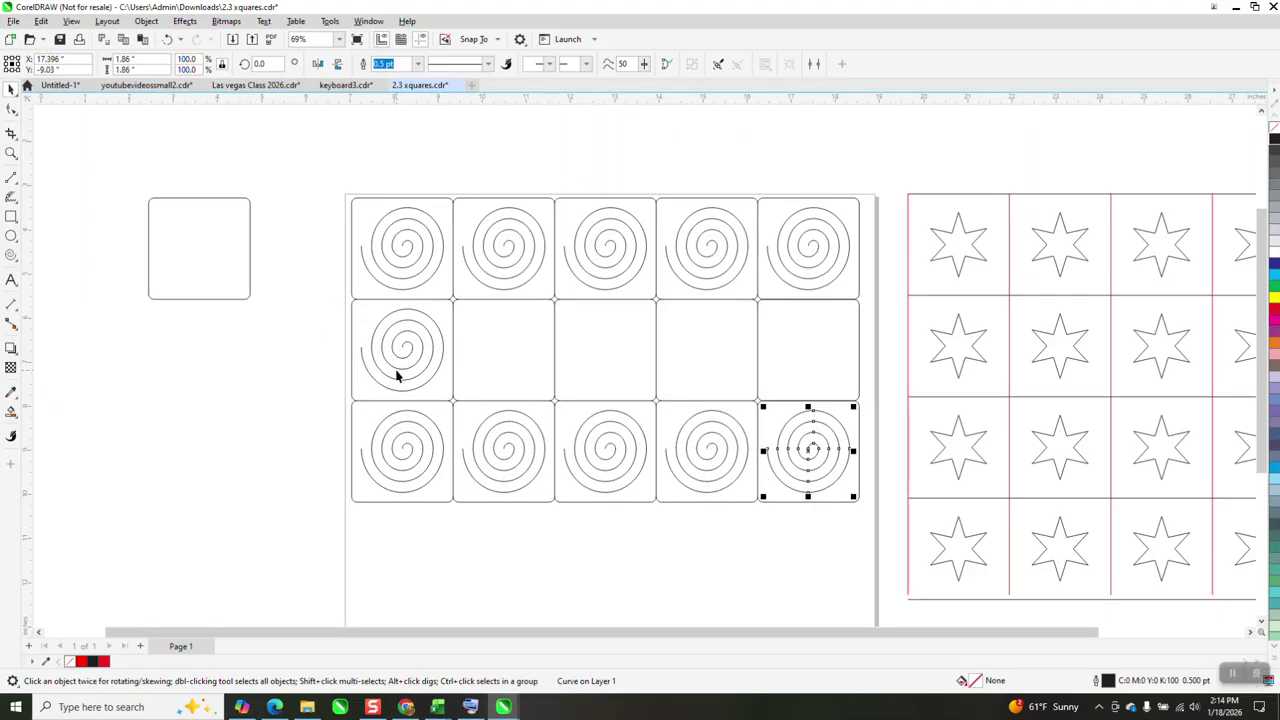
# Step: Duplicate the middle row's first spiral four times to the right at 2.3-inch spacing
pyautogui.click(444, 350)
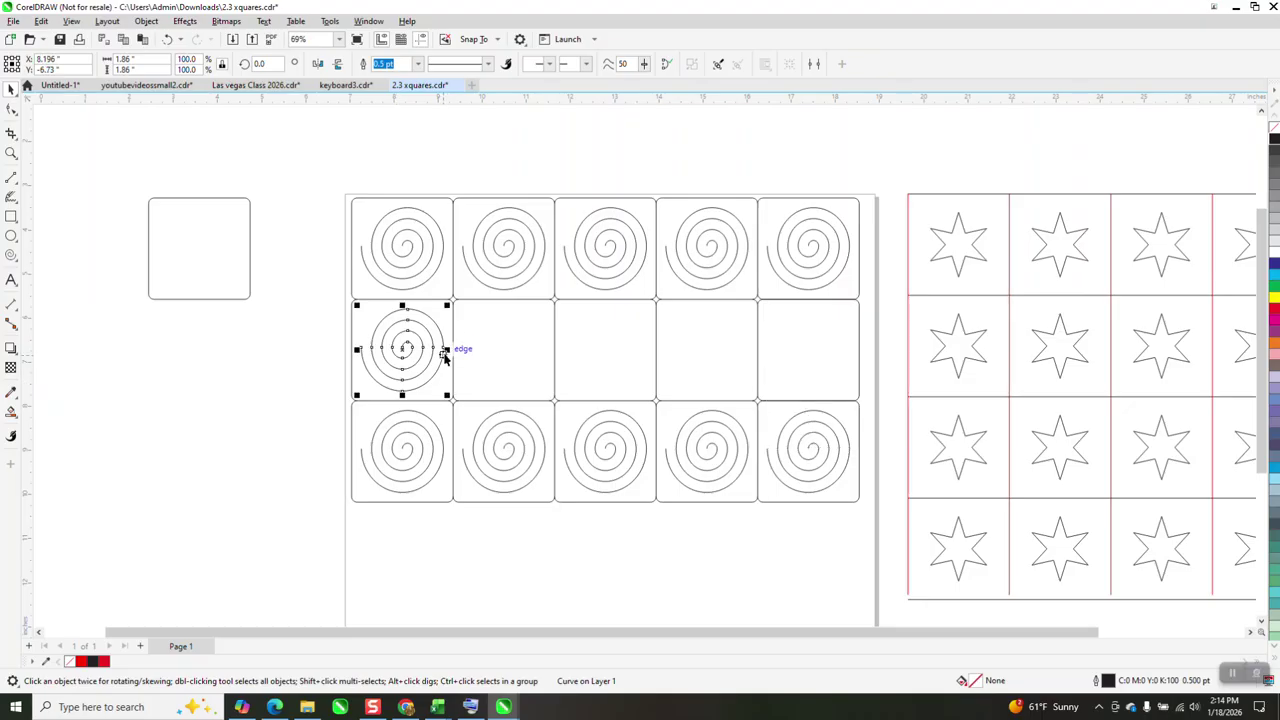
pyautogui.press('KP_Add')
pyautogui.press('Right')
pyautogui.press('KP_Add')
pyautogui.press('Right')
pyautogui.press('KP_Add')
pyautogui.press('Right')
pyautogui.press('KP_Add')
pyautogui.press('Right')
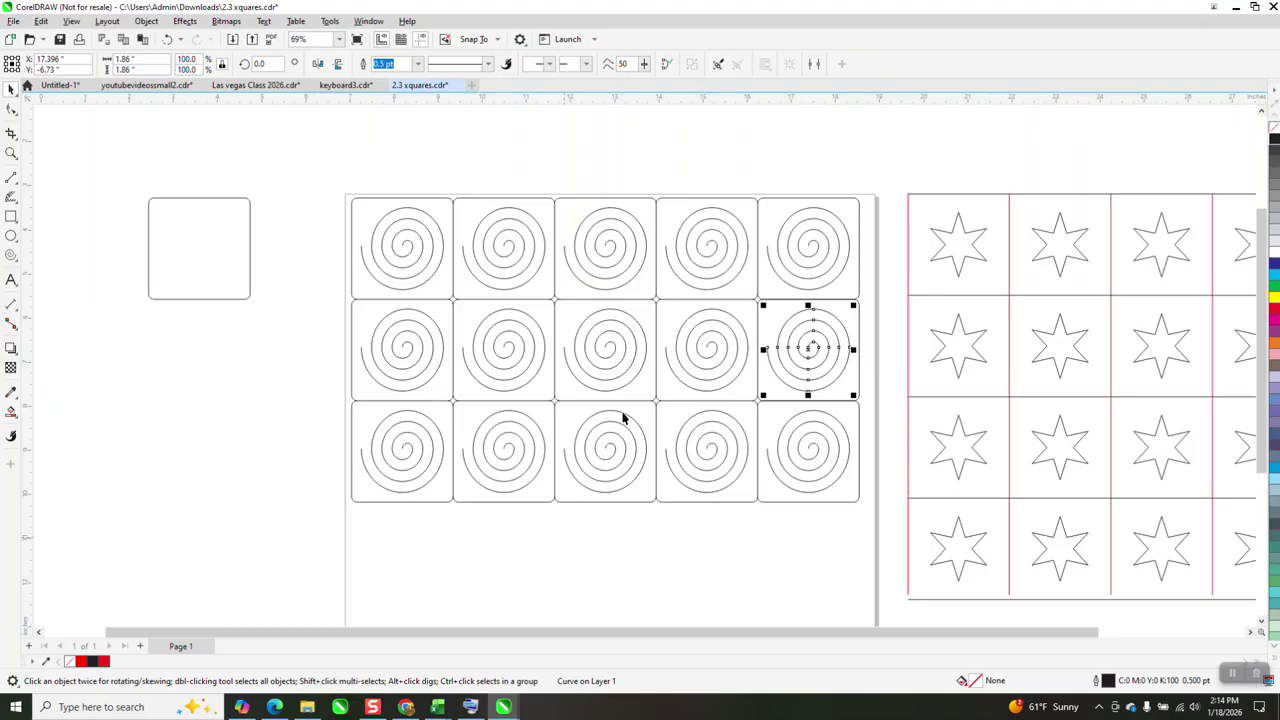
# Step: Move the top row's fourth outline group off its spiral and undo that move
pyautogui.moveTo(656, 285); pyautogui.dragTo(298, 213)
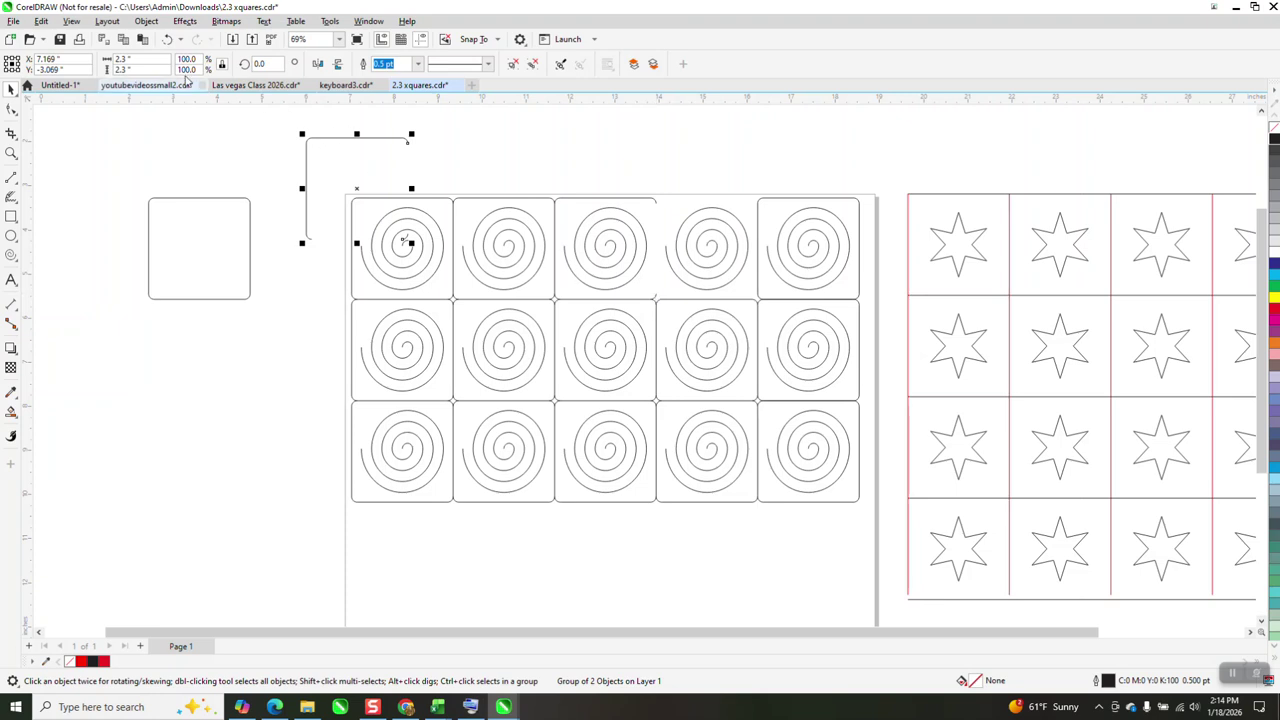
pyautogui.click(167, 39)
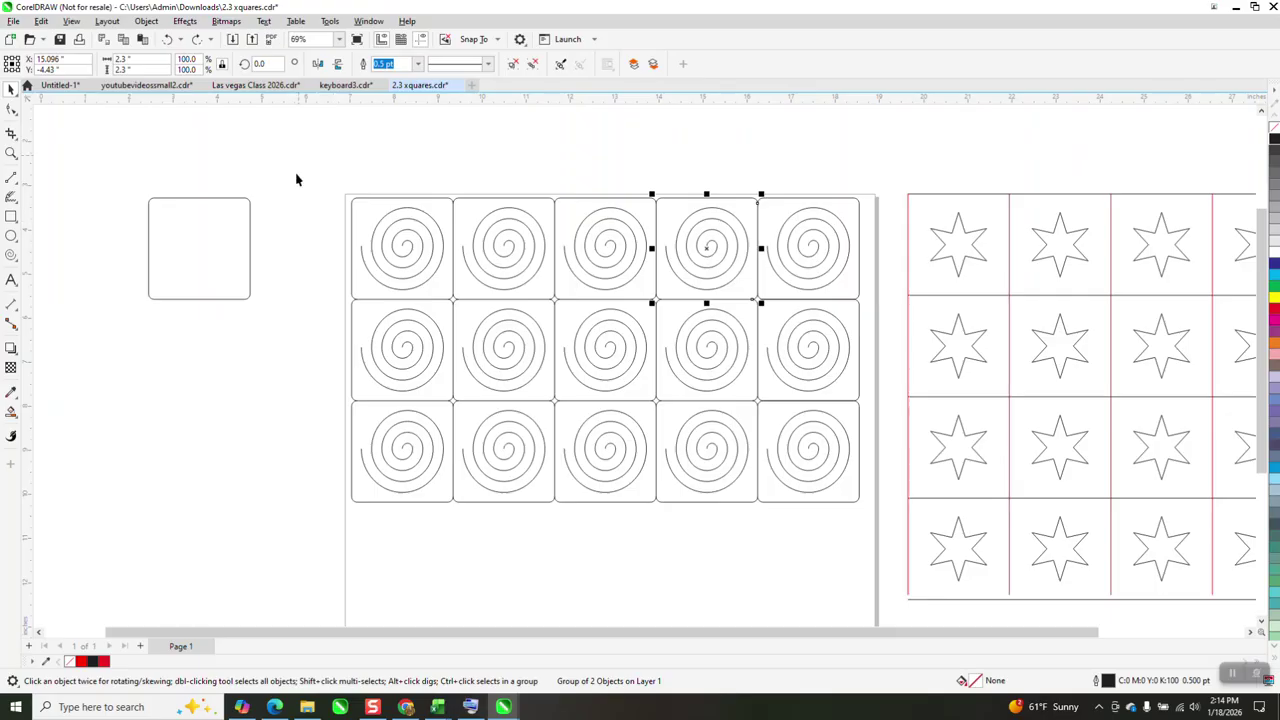
# Step: Select the whole grid with its spirals and examine the layout up close
pyautogui.moveTo(298, 153); pyautogui.dragTo(880, 543)
pyautogui.scroll(-2, 470, 320)
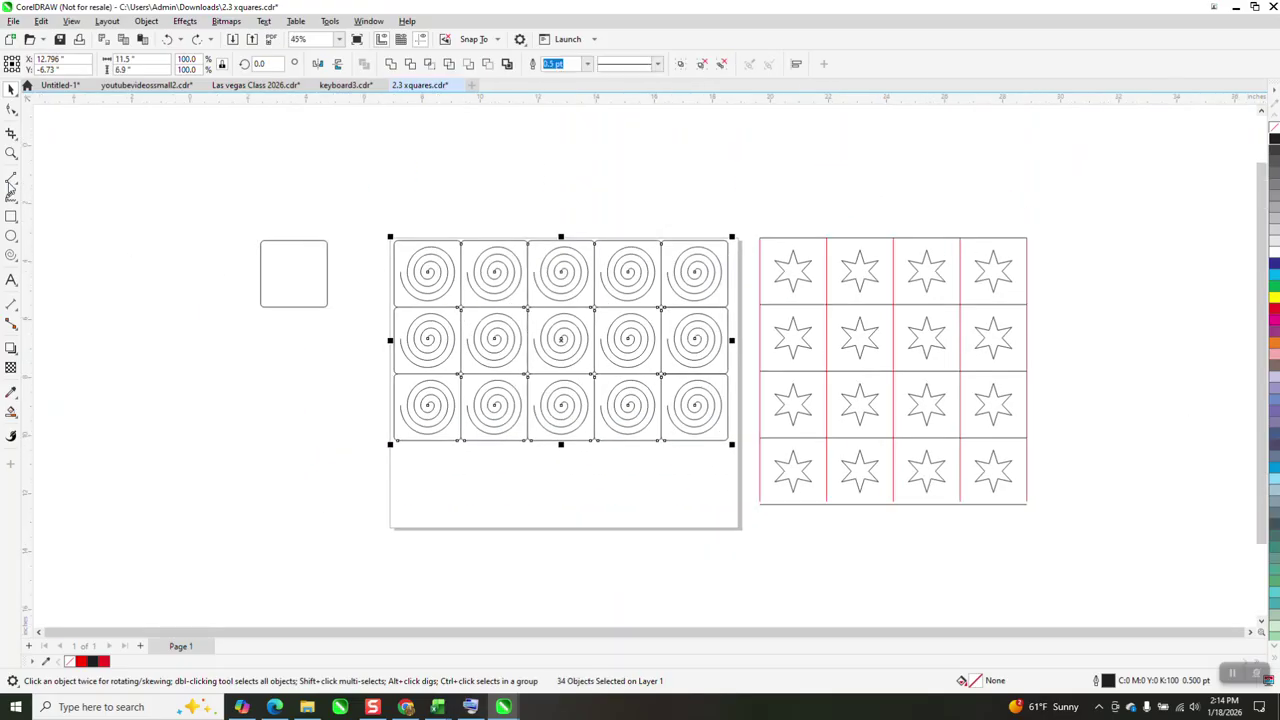
pyautogui.click(11, 153)
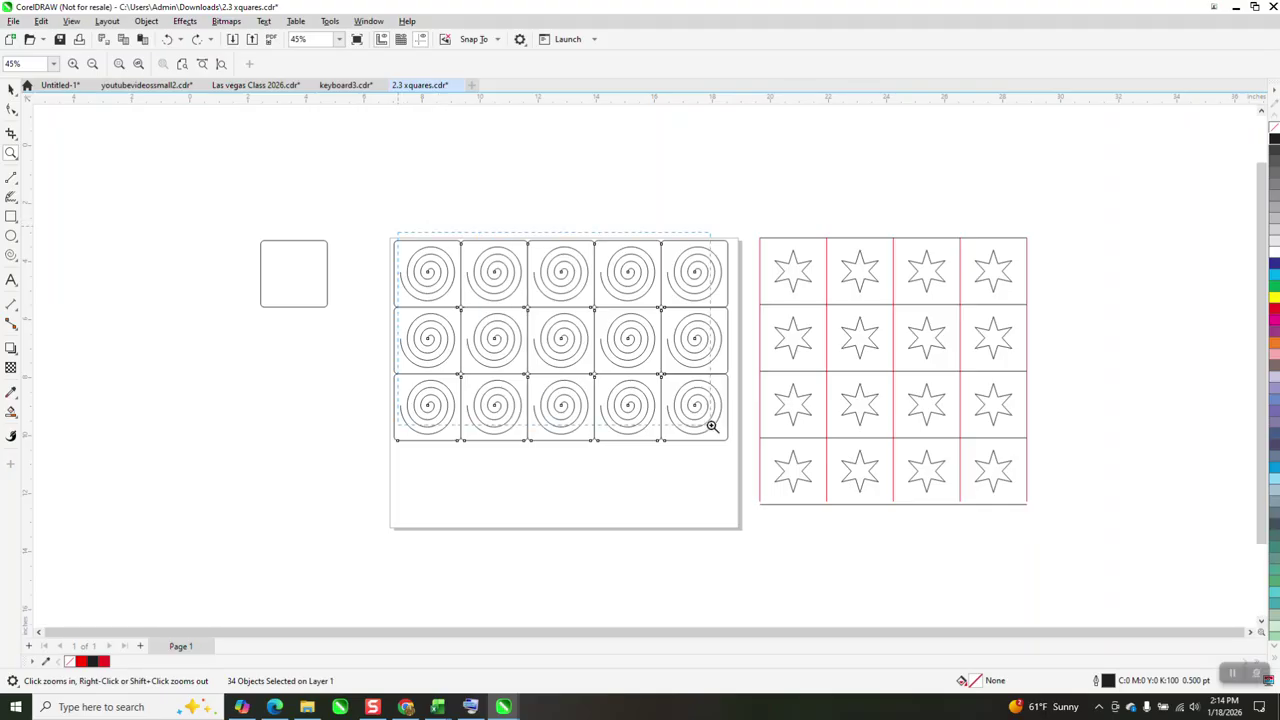
pyautogui.hotkey('shift', 'F2')
pyautogui.scroll(-4, 414, 317)
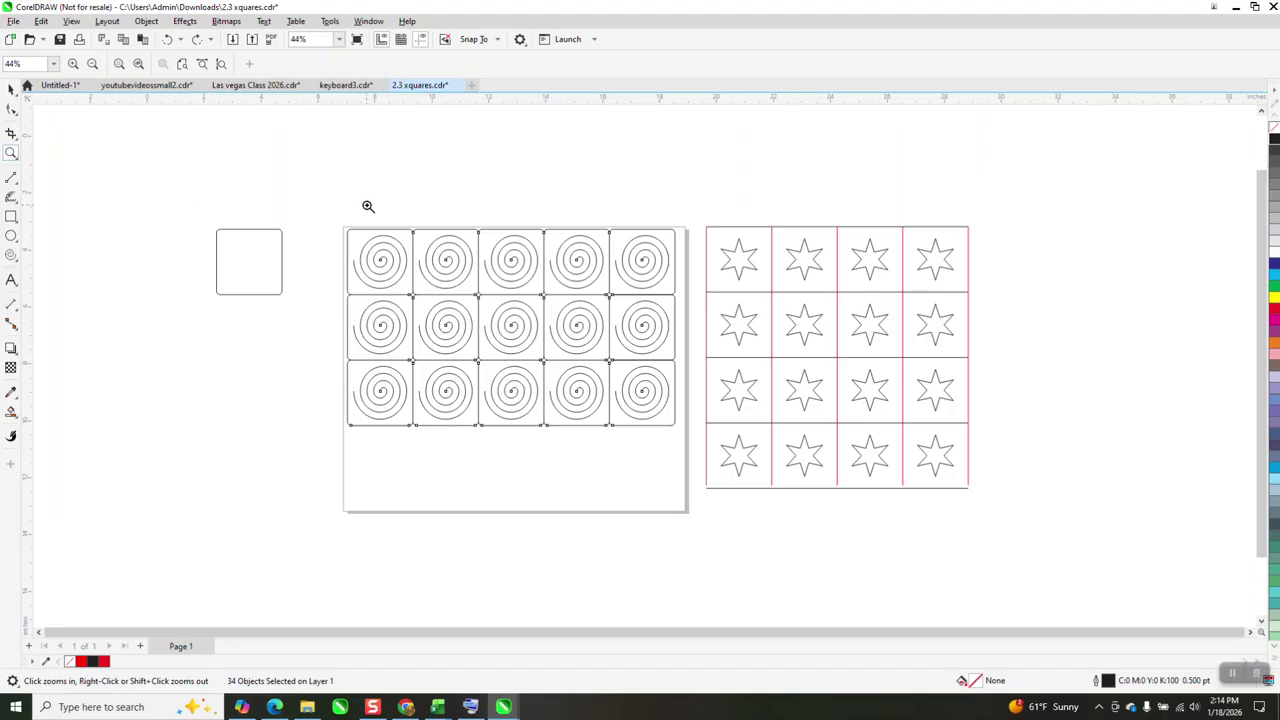
pyautogui.moveTo(342, 229); pyautogui.dragTo(679, 430)
pyautogui.rightClick(676, 394)
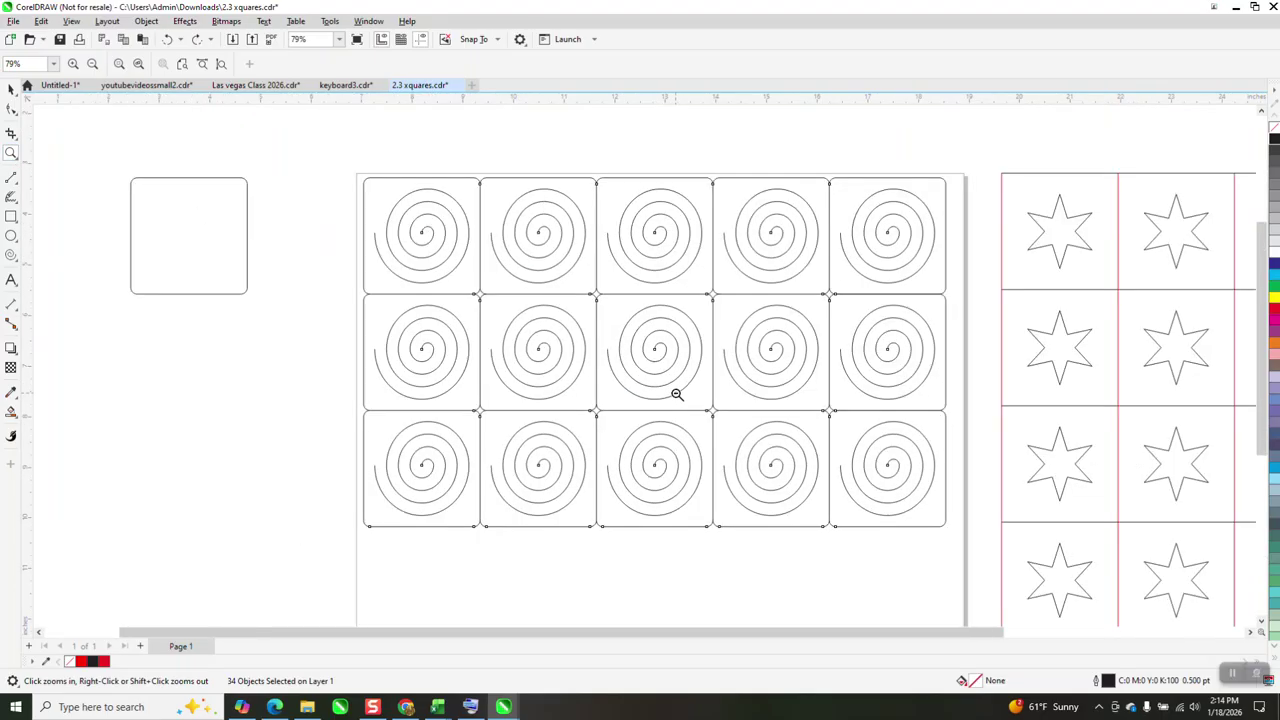